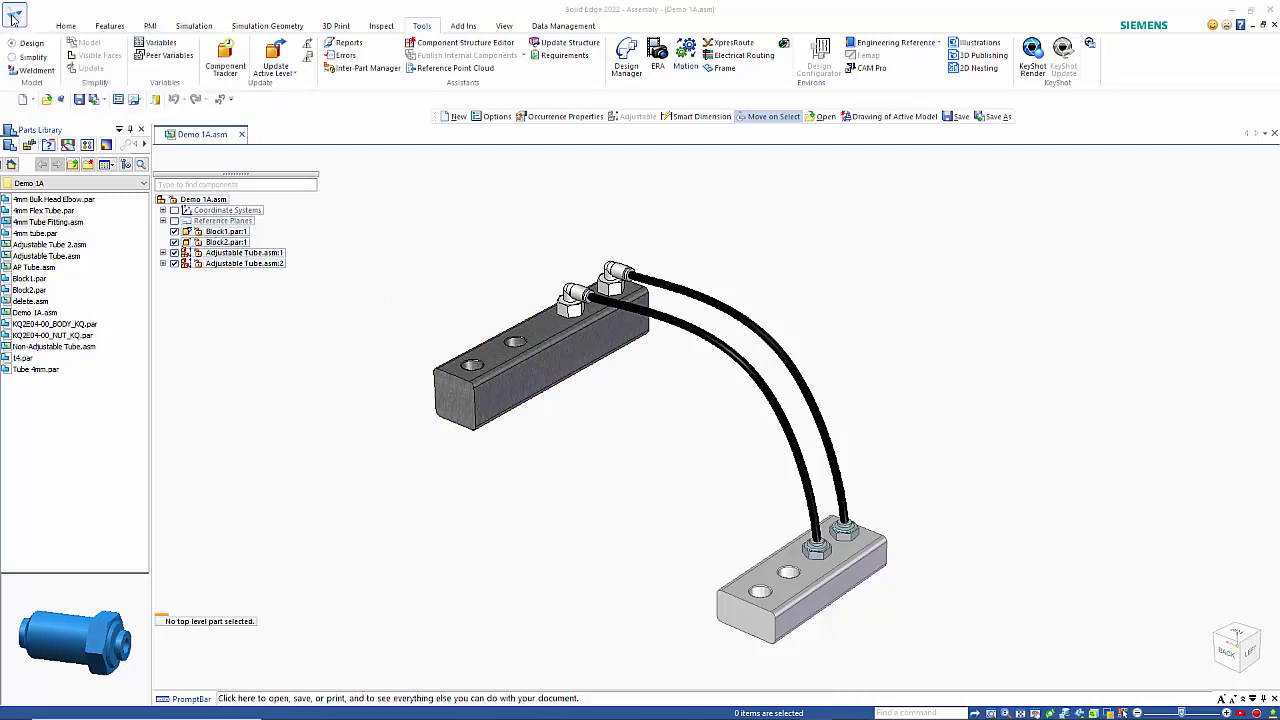
Create a new assembly and place 4mm Bulk Head Elbow.par in it as the first component.
{"action": "left_click", "coordinate": [13, 17]}
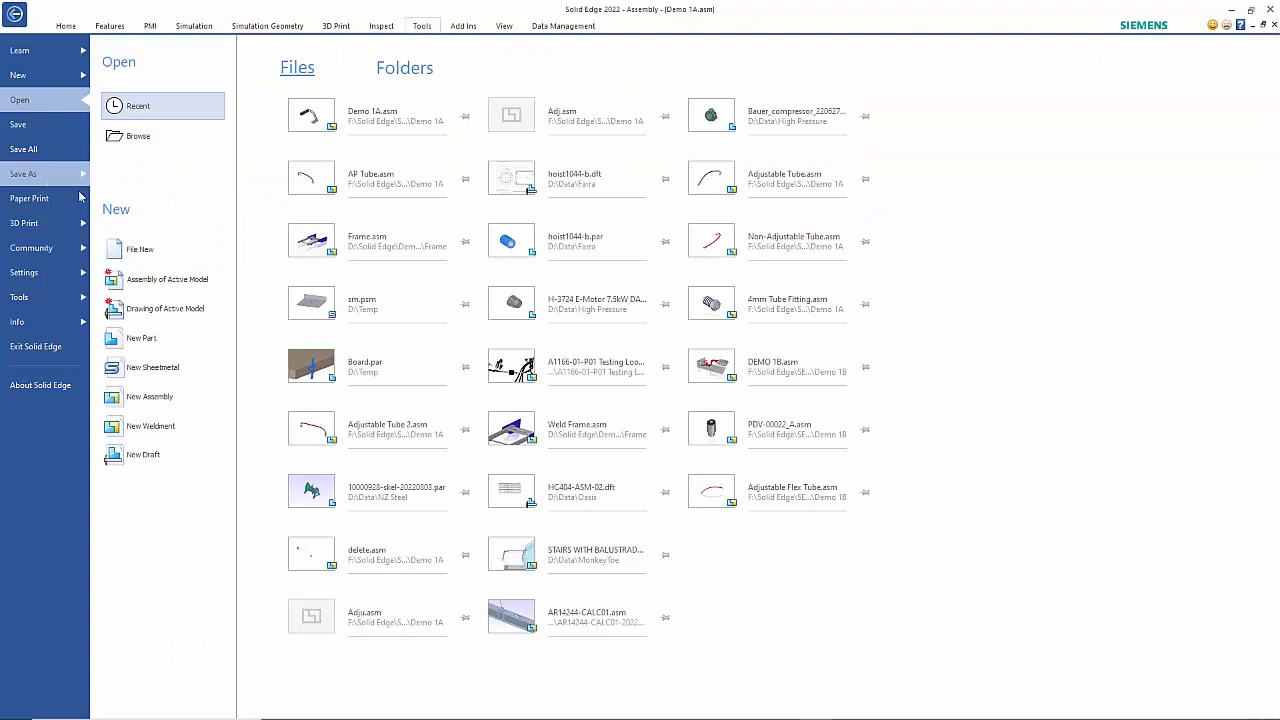
{"action": "left_click", "coordinate": [160, 398]}
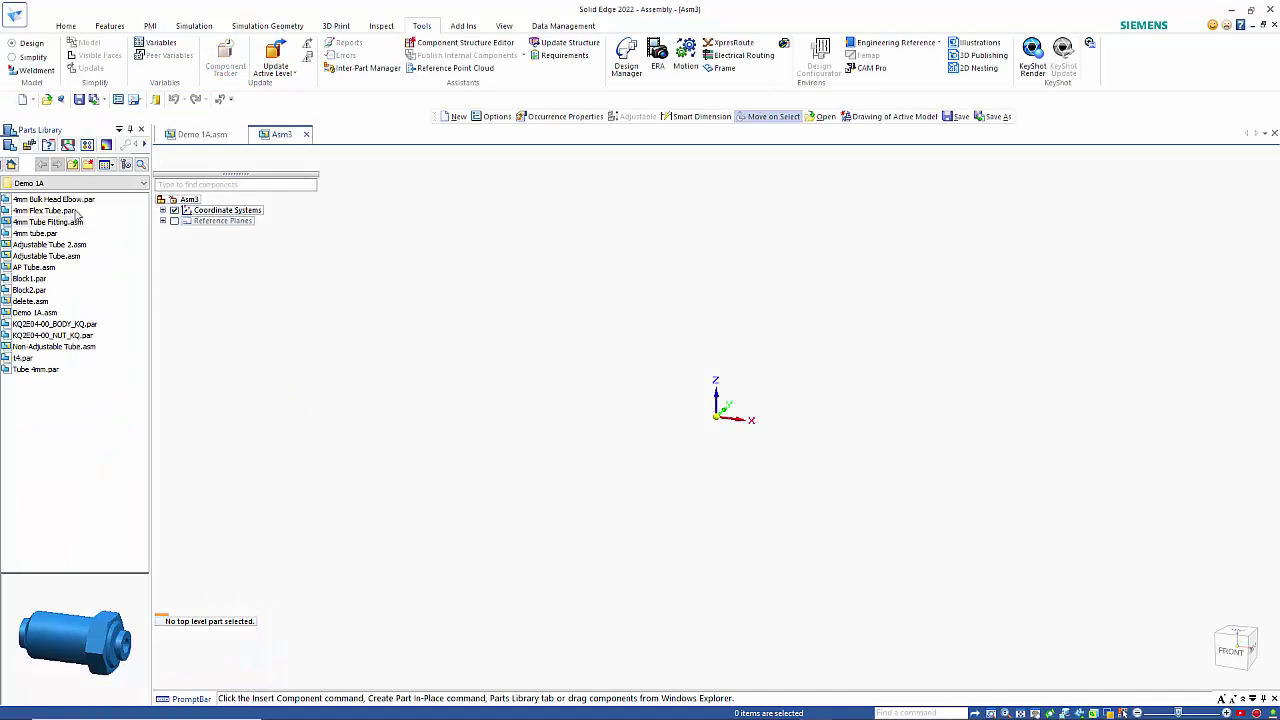
{"action": "left_click_drag", "start_coordinate": [55, 204], "coordinate": [625, 370]}
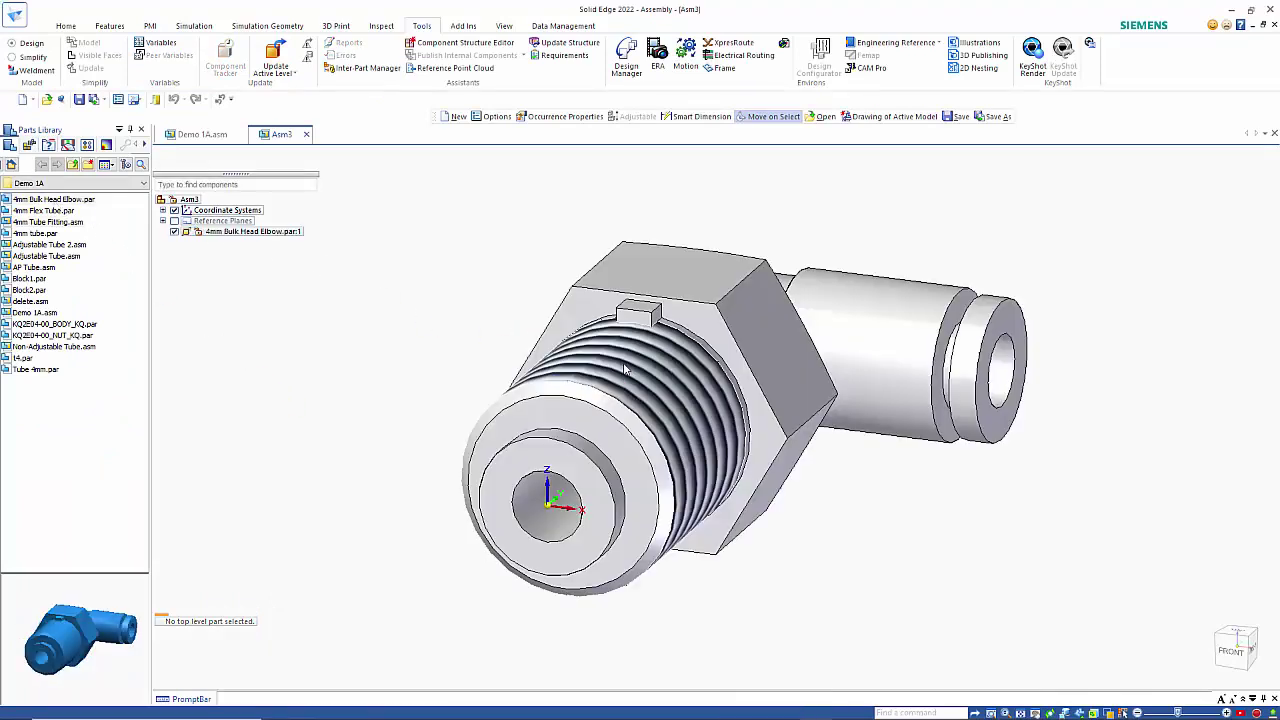
Rotate the bulkhead elbow 90° about the X axis through its occurrence properties.
{"action": "left_click", "coordinate": [587, 401]}
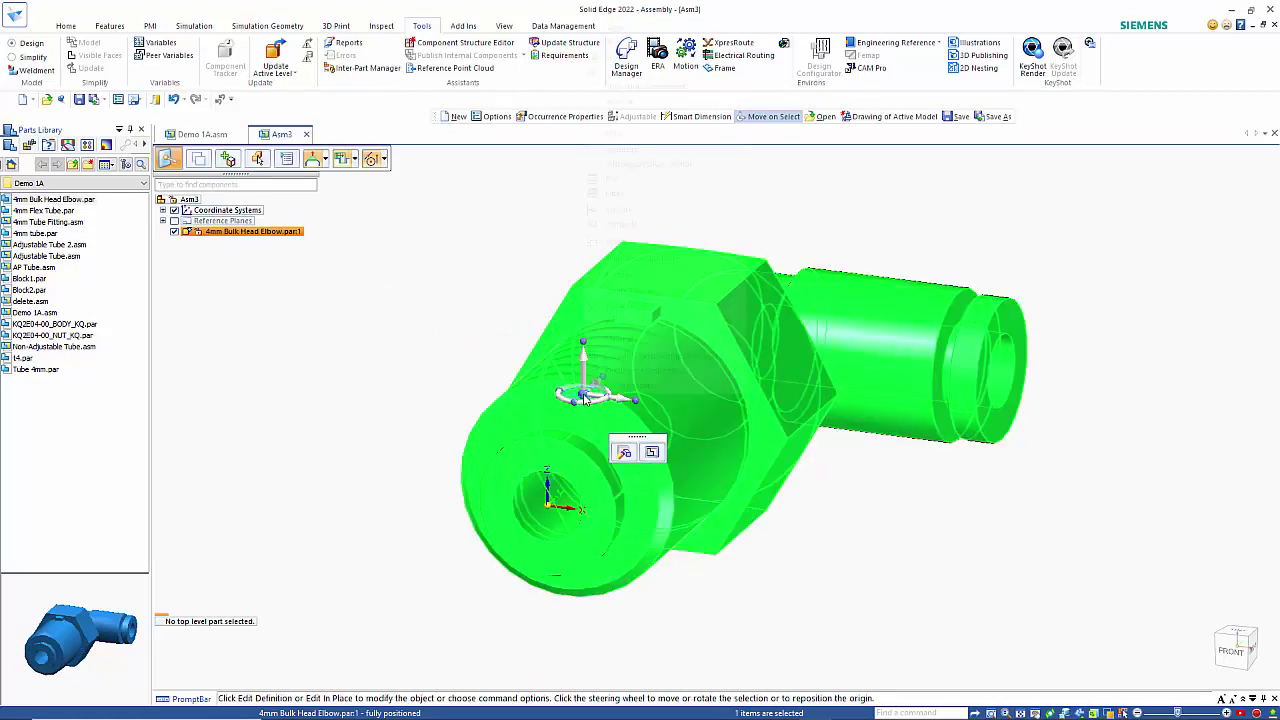
{"action": "right_click", "coordinate": [587, 400]}
{"action": "left_click", "coordinate": [630, 371]}
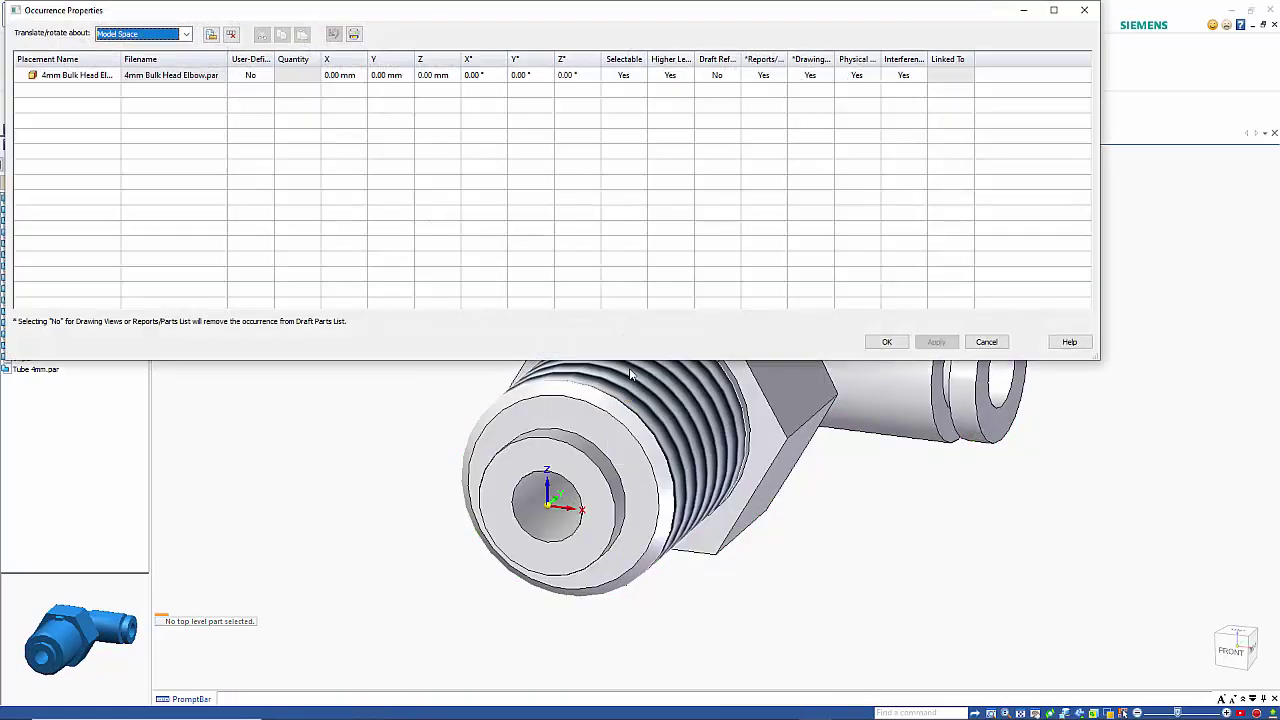
{"action": "left_click", "coordinate": [482, 77]}
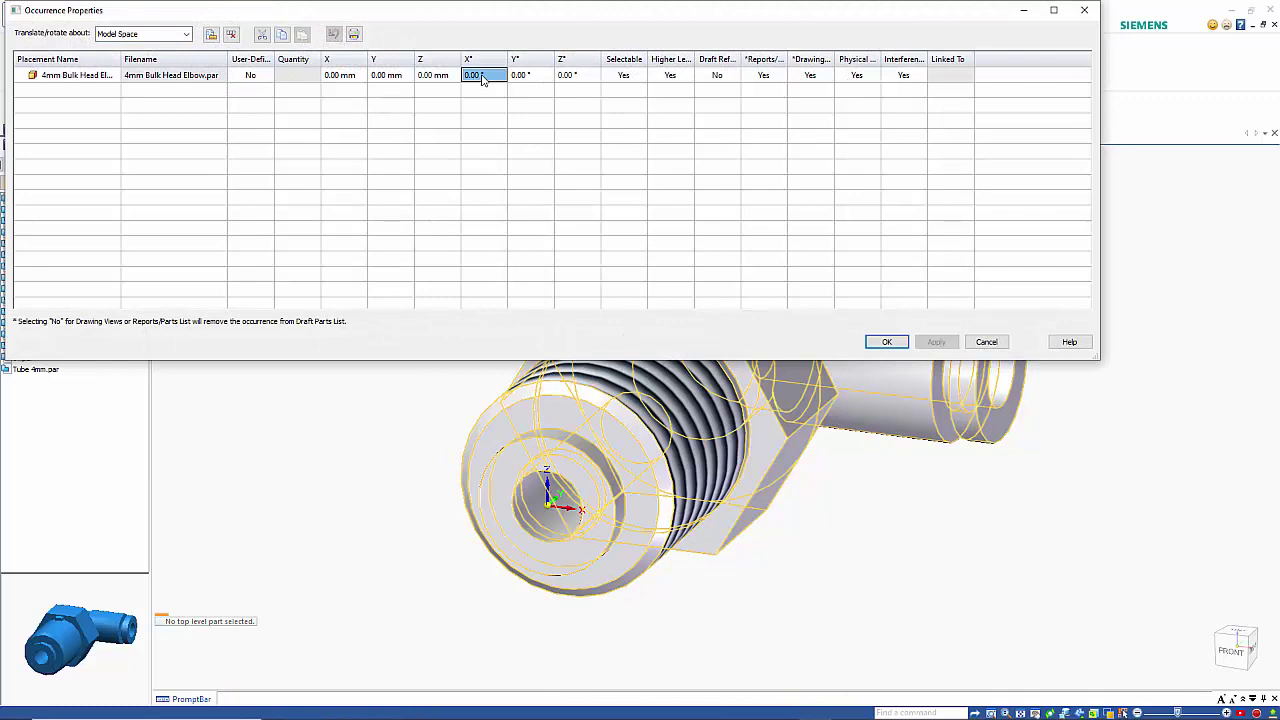
{"action": "type", "text": "90"}
{"action": "key", "text": "Return"}
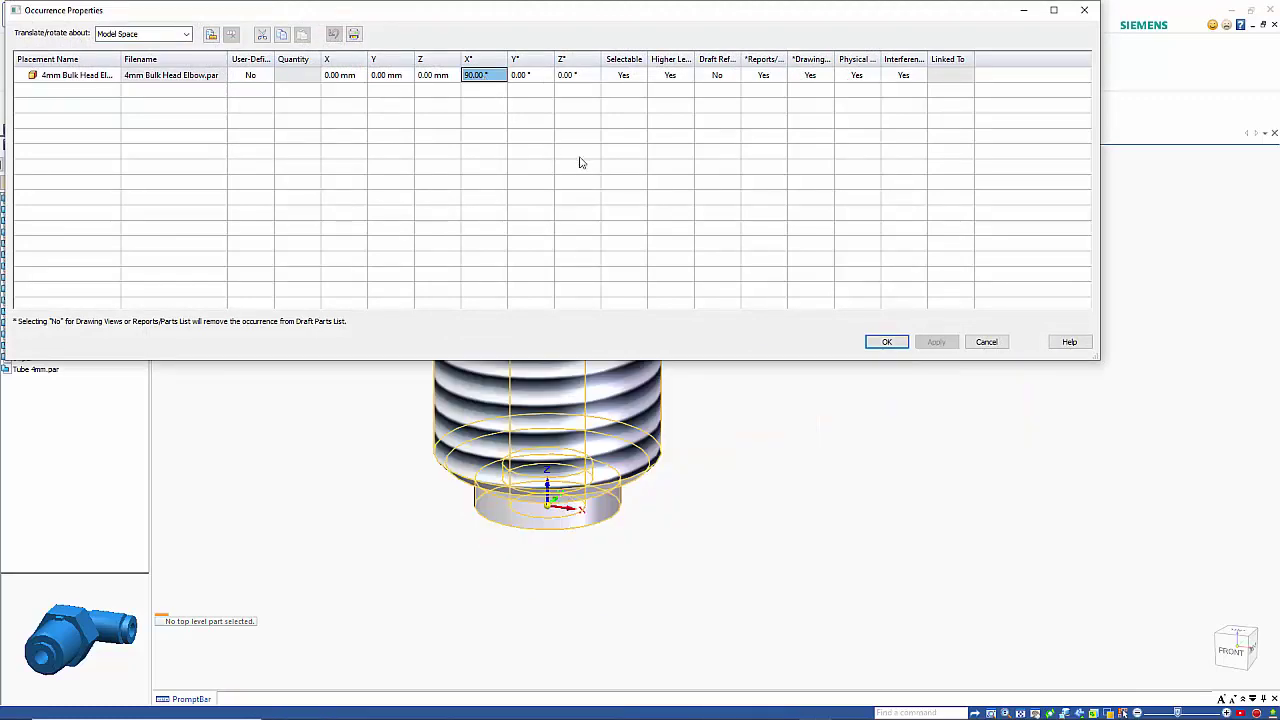
{"action": "left_click", "coordinate": [886, 342]}
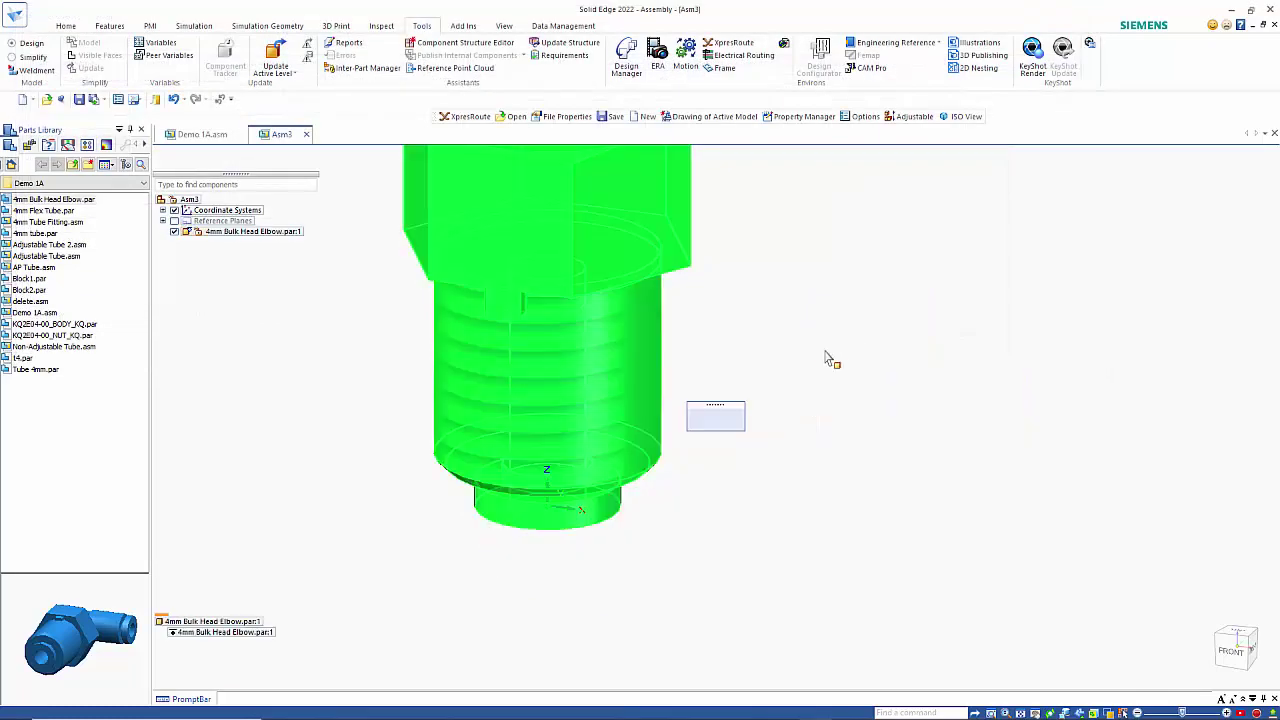
Preview 4mm Tube Fitting.asm in the parts library and check the preview settings for parts and assemblies.
{"action": "scroll", "coordinate": [728, 369], "scroll_direction": "down", "scroll_amount": 1}
{"action": "scroll", "coordinate": [528, 272], "scroll_direction": "down", "scroll_amount": 3}
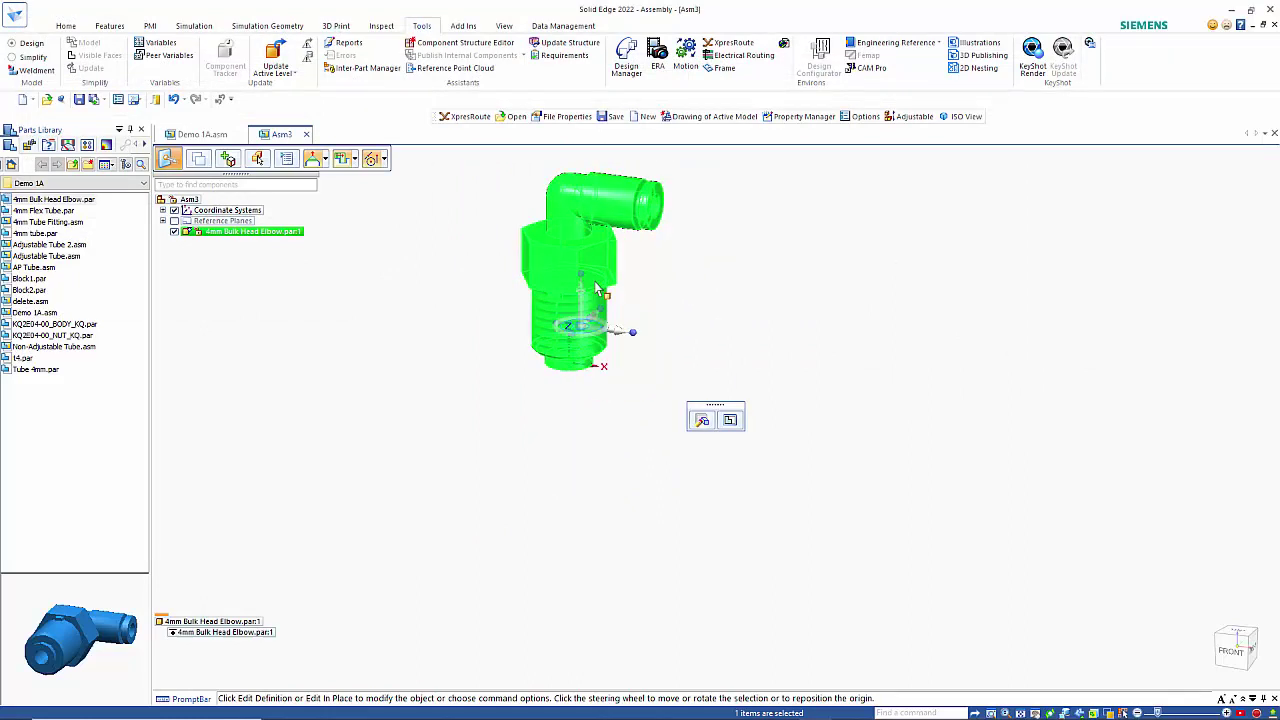
{"action": "scroll", "coordinate": [600, 288], "scroll_direction": "down", "scroll_amount": 3}
{"action": "scroll", "coordinate": [596, 284], "scroll_direction": "down", "scroll_amount": 1}
{"action": "middle_click_drag", "start_coordinate": [686, 304], "coordinate": [555, 241], "text": "shift"}
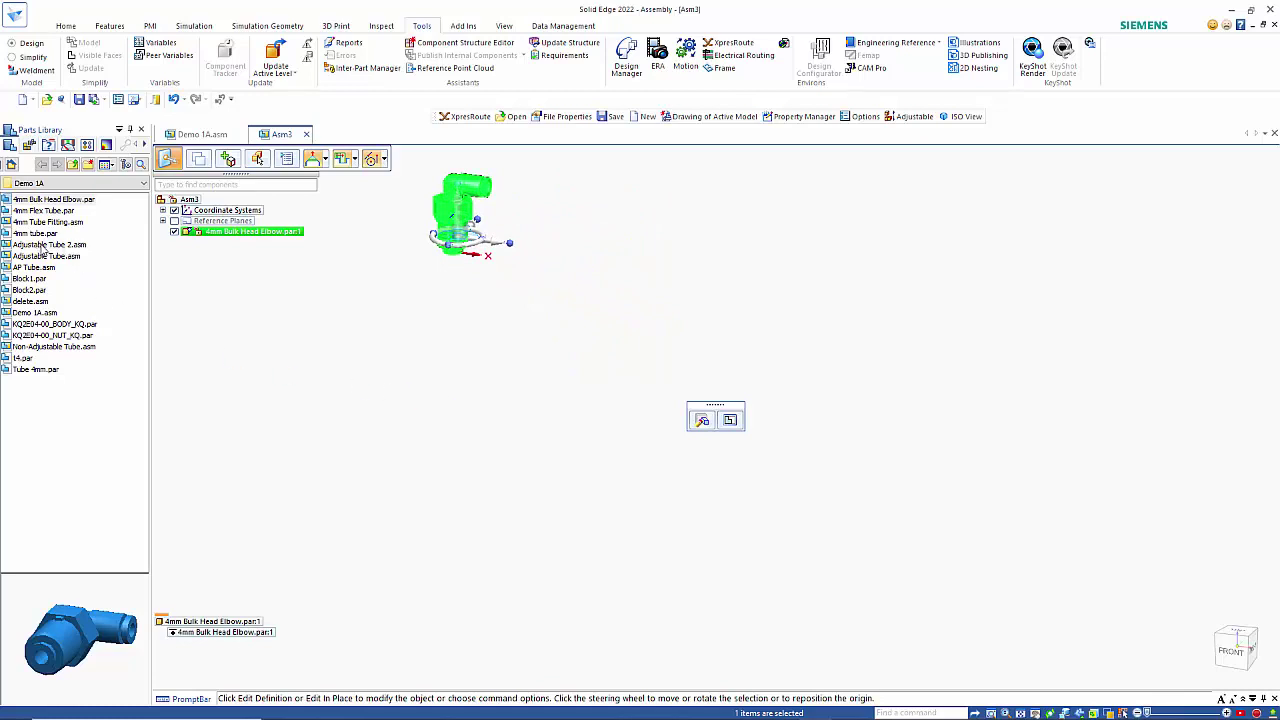
{"action": "left_click", "coordinate": [38, 222]}
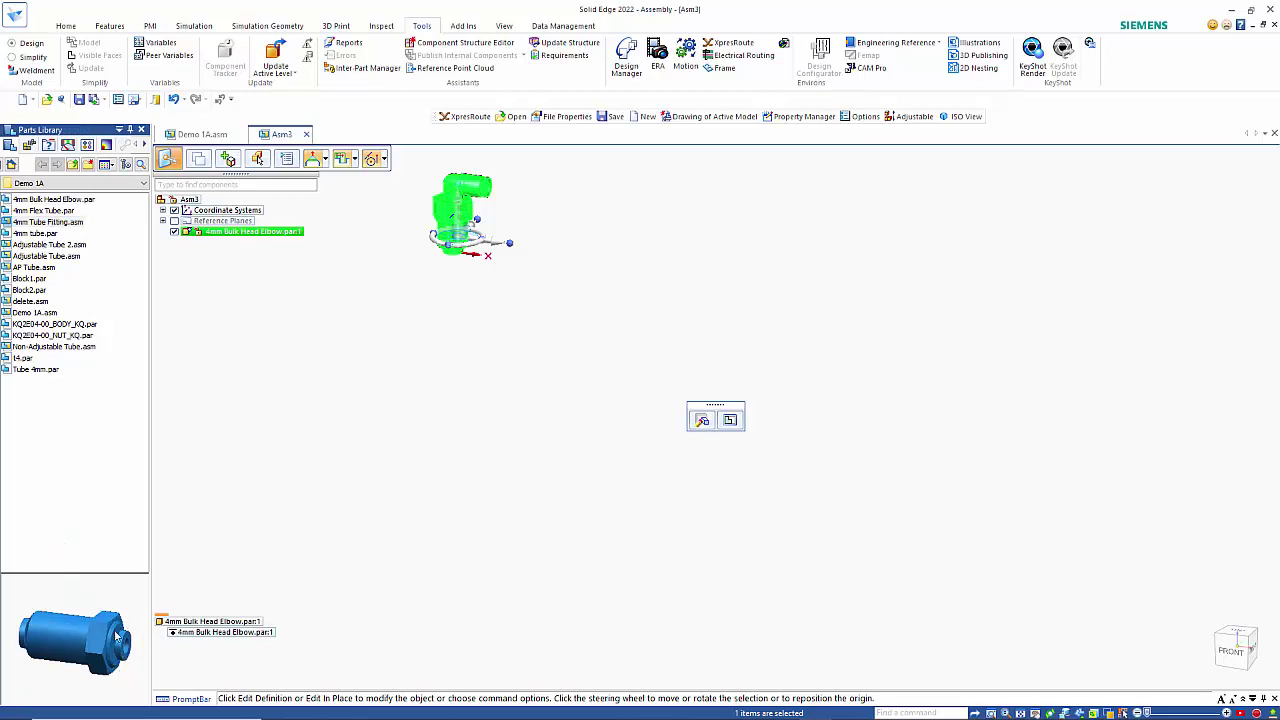
{"action": "left_click_drag", "start_coordinate": [116, 636], "coordinate": [870, 601]}
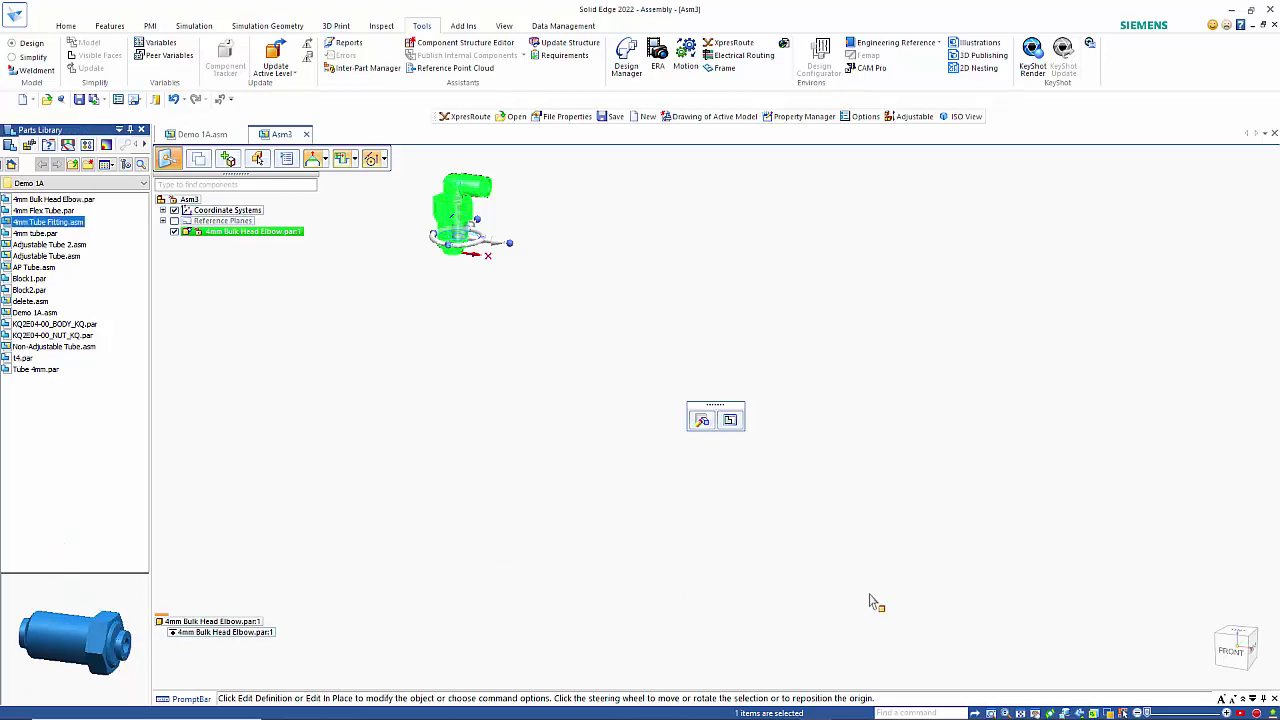
{"action": "right_click", "coordinate": [54, 420]}
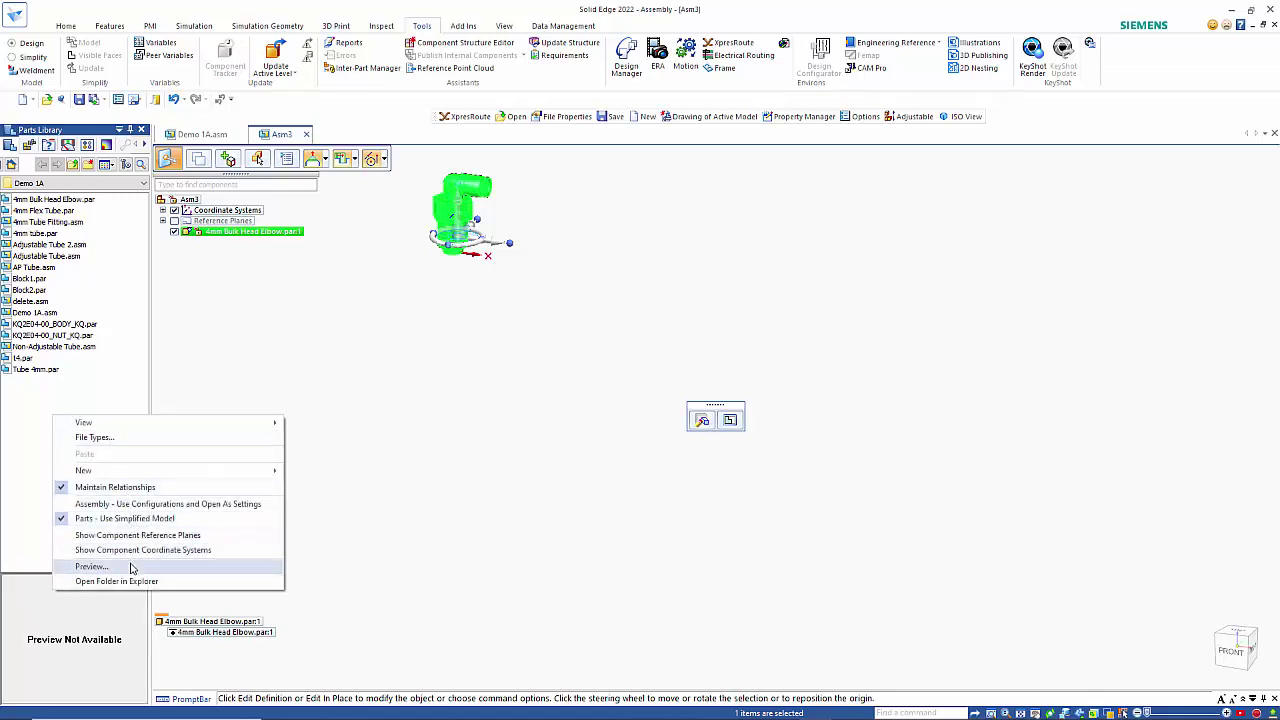
{"action": "left_click", "coordinate": [92, 566]}
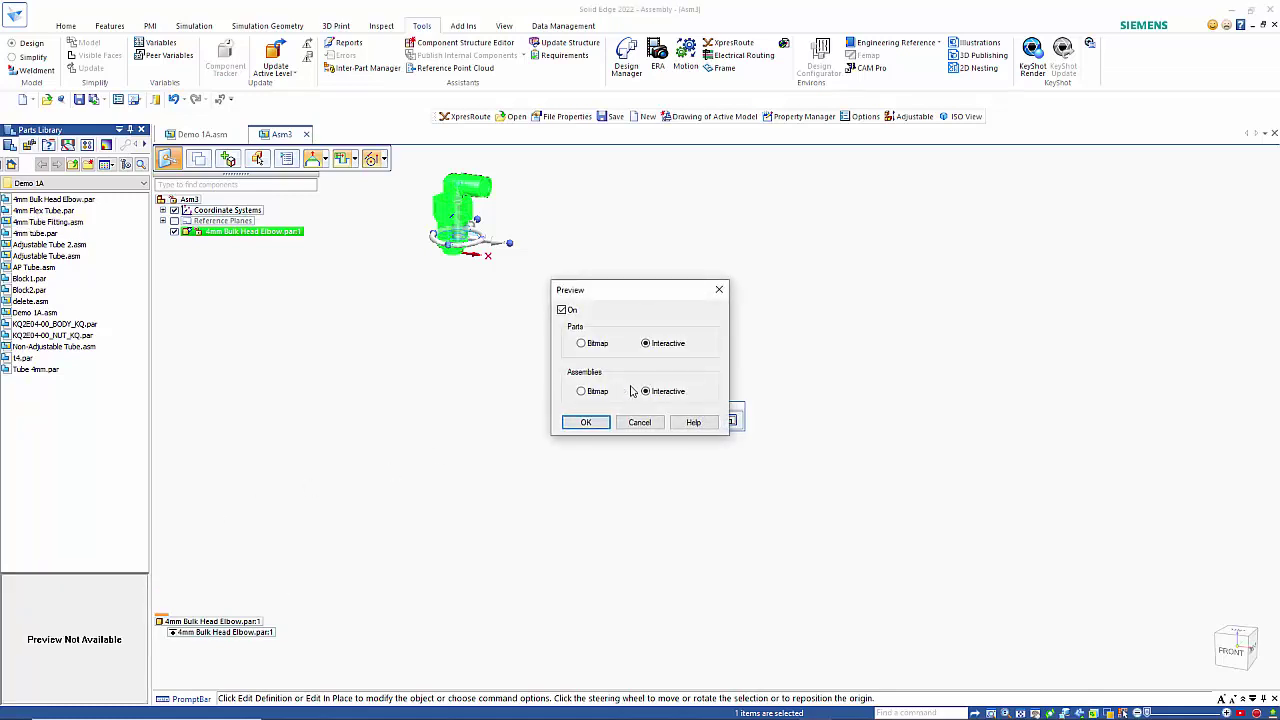
{"action": "left_click", "coordinate": [588, 422]}
Turn the library preview of 4mm Tube Fitting.asm upright and place the fitting below and away from the elbow without assembly relationships.
{"action": "left_click", "coordinate": [66, 223]}
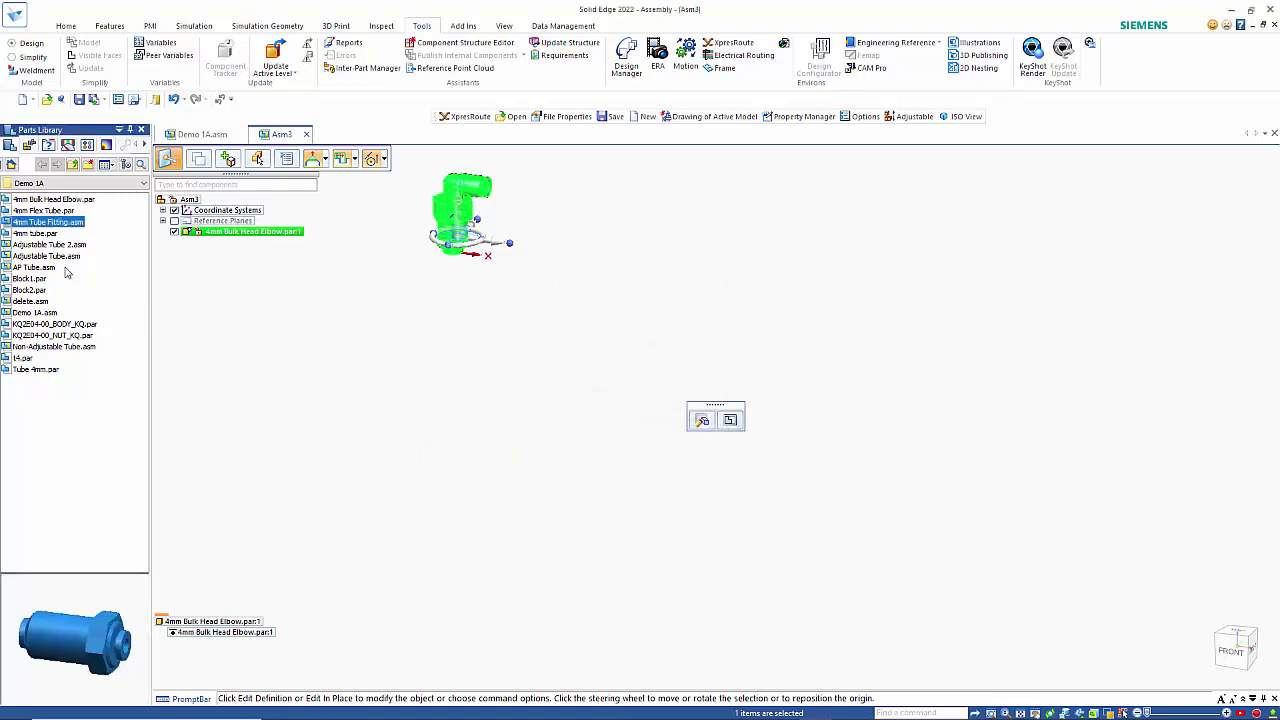
{"action": "middle_click_drag", "start_coordinate": [141, 667], "coordinate": [25, 530]}
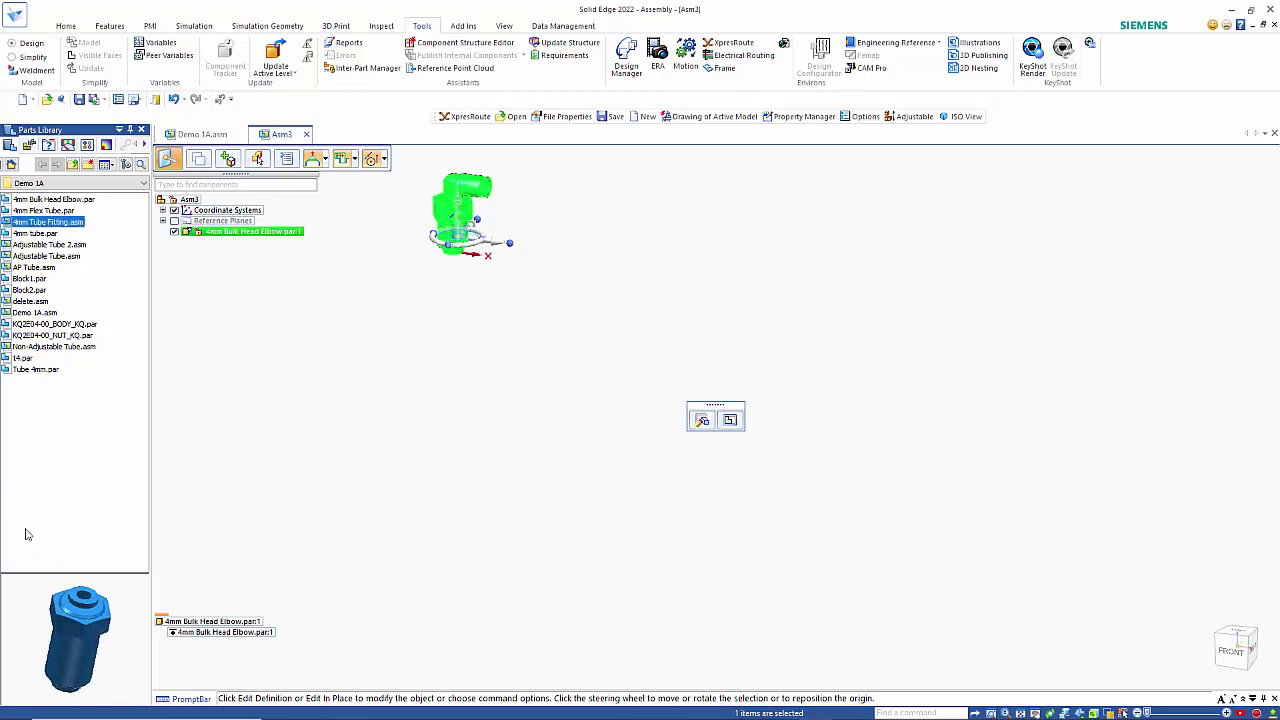
{"action": "middle_click_drag", "start_coordinate": [120, 619], "coordinate": [76, 579]}
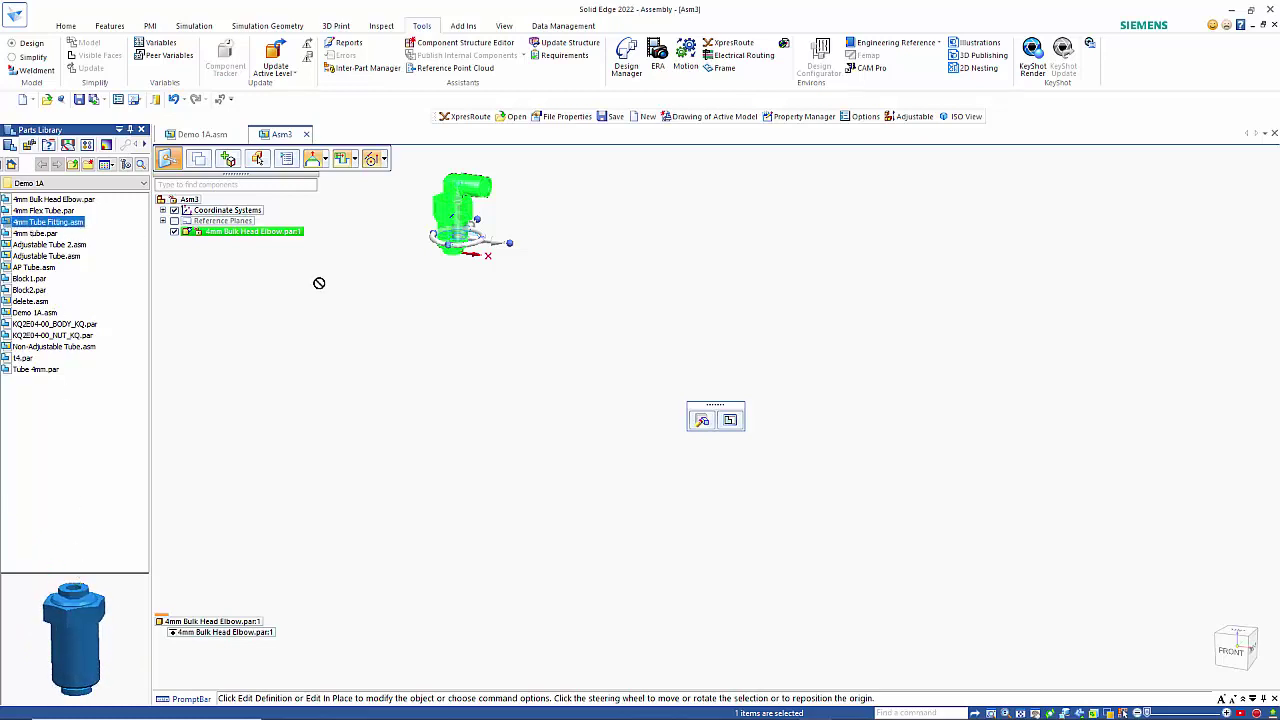
{"action": "left_click_drag", "start_coordinate": [319, 283], "coordinate": [980, 486]}
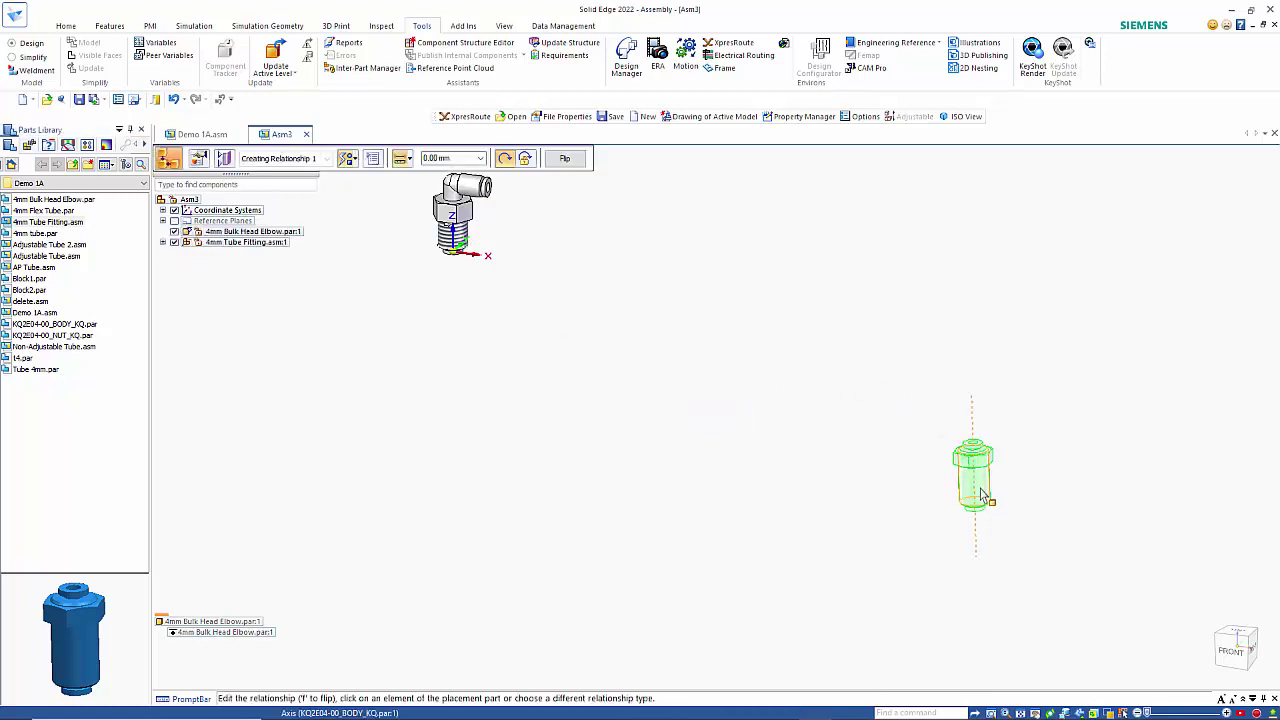
{"action": "left_click", "coordinate": [1257, 656]}
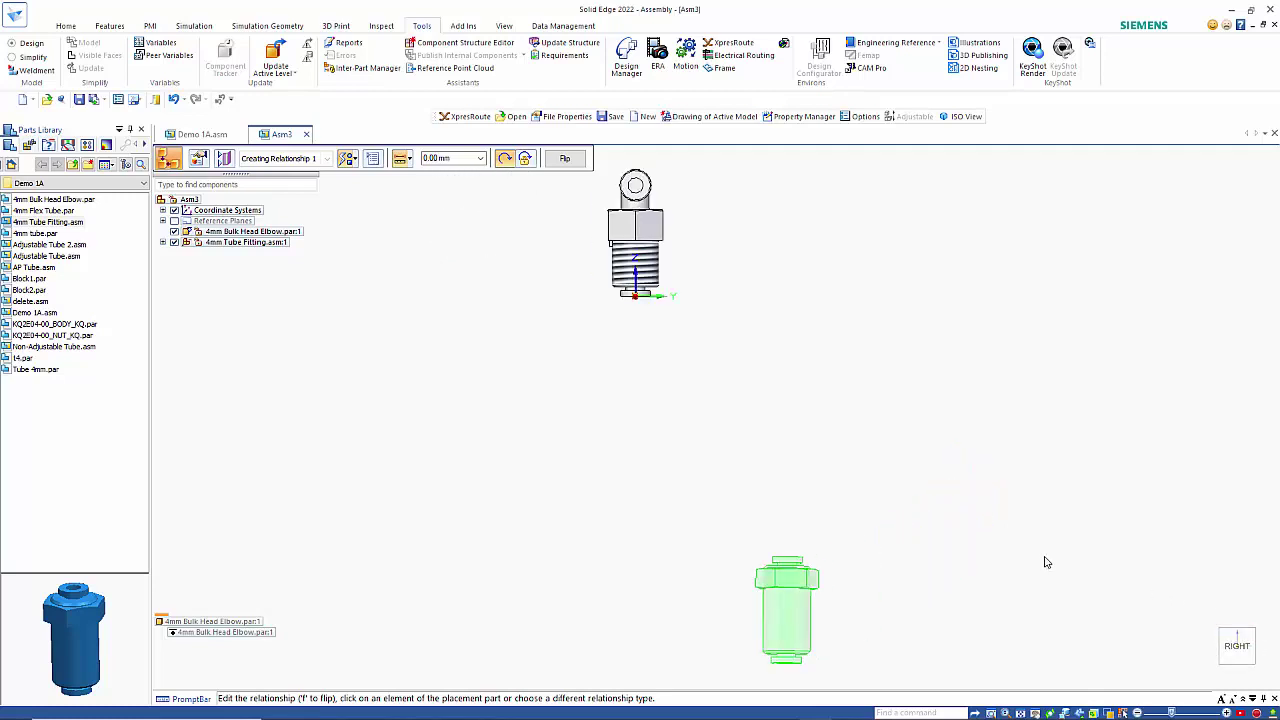
{"action": "key", "text": "Escape"}
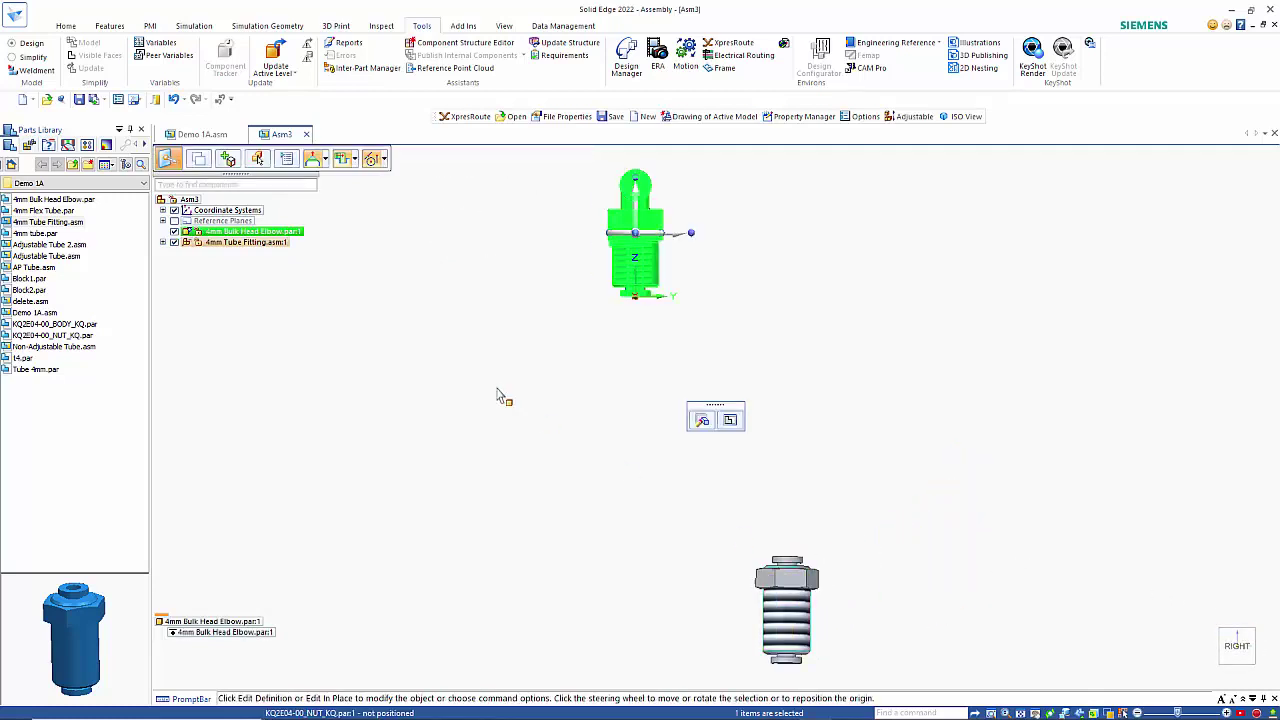
Move the tube fitting about 33 mm along the Y axis so it lines up below the elbow in the right view.
{"action": "left_click", "coordinate": [780, 597]}
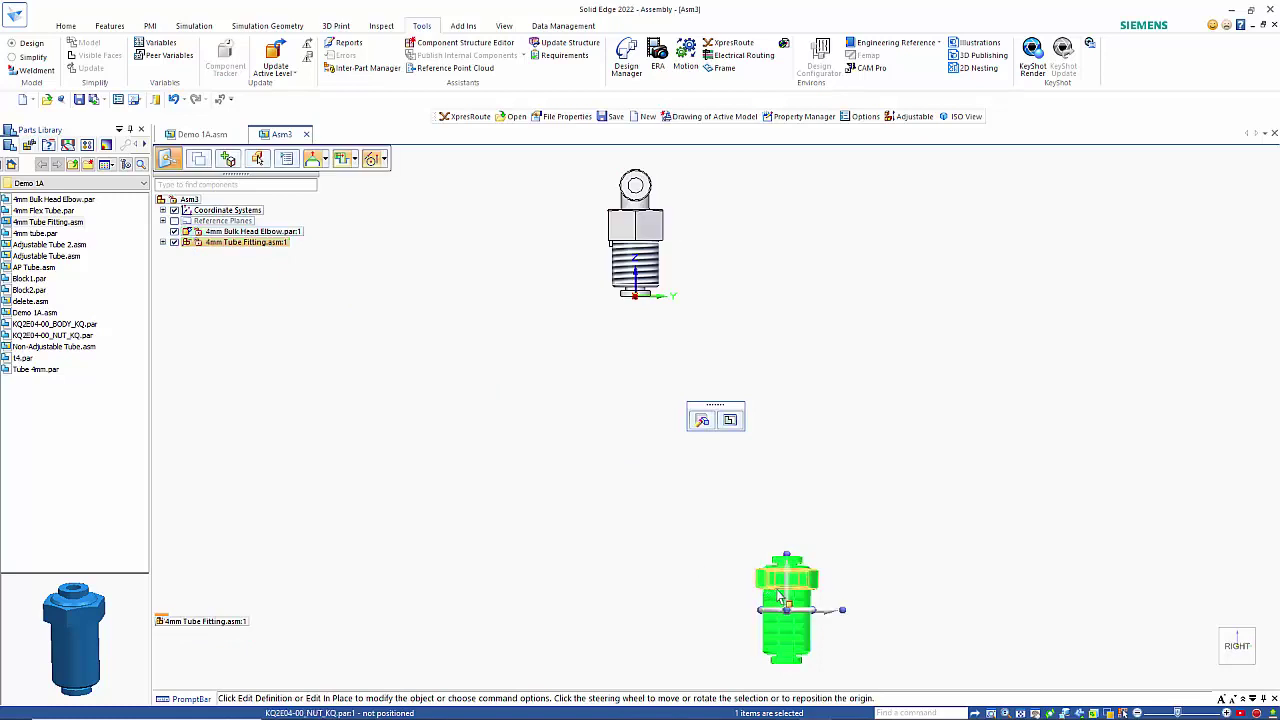
{"action": "left_click", "coordinate": [830, 610]}
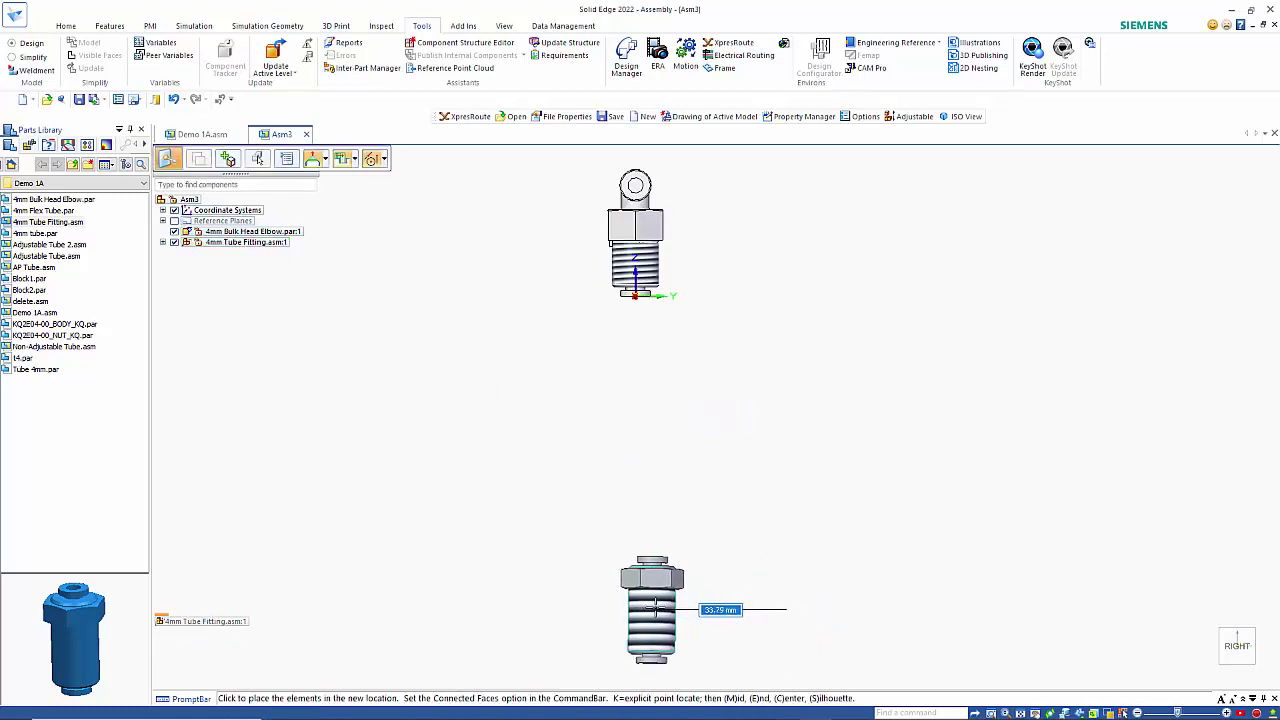
{"action": "left_click", "coordinate": [650, 609]}
Open the XpresRoute environment for the assembly.
{"action": "left_click", "coordinate": [66, 27]}
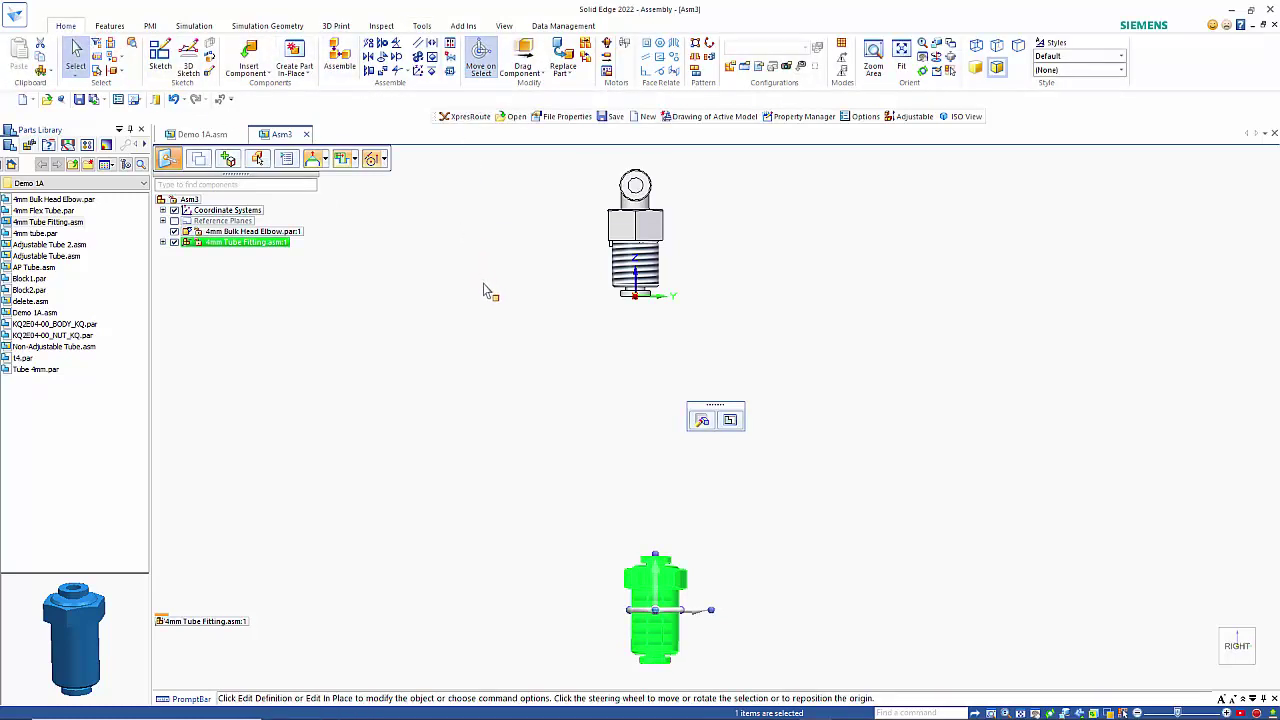
{"action": "middle_click_drag", "start_coordinate": [520, 405], "coordinate": [671, 423]}
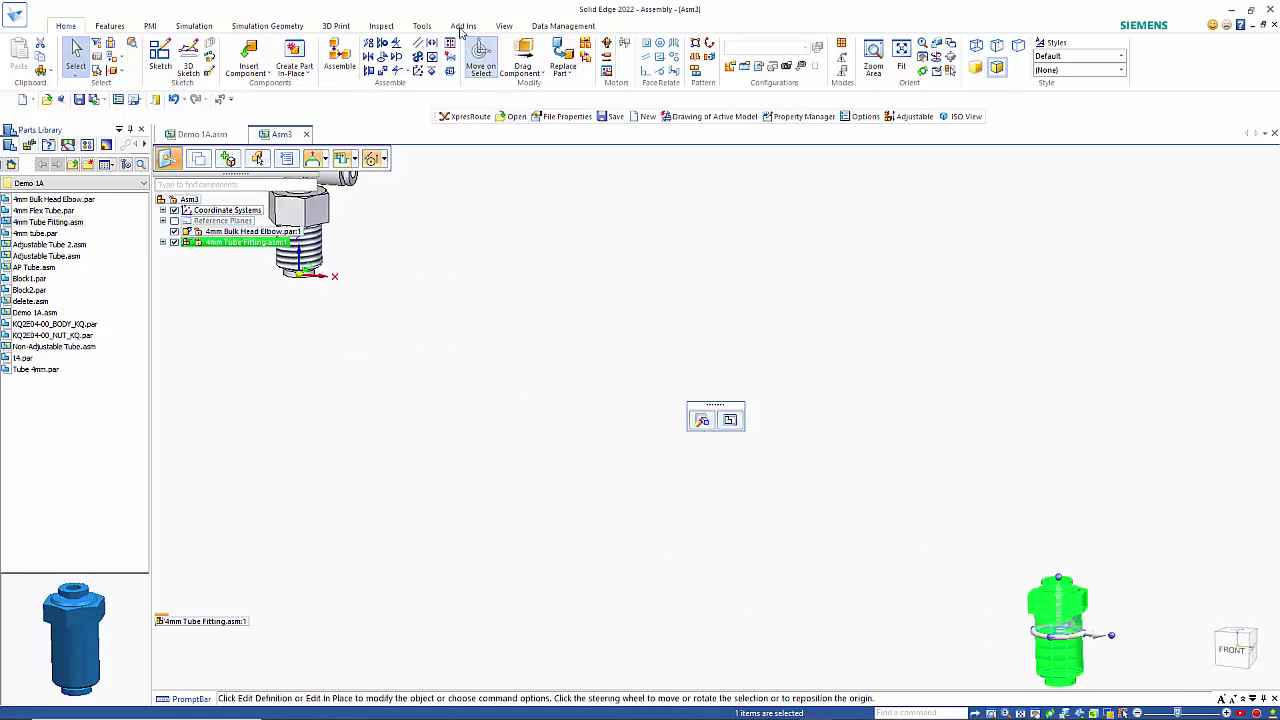
{"action": "left_click", "coordinate": [421, 26]}
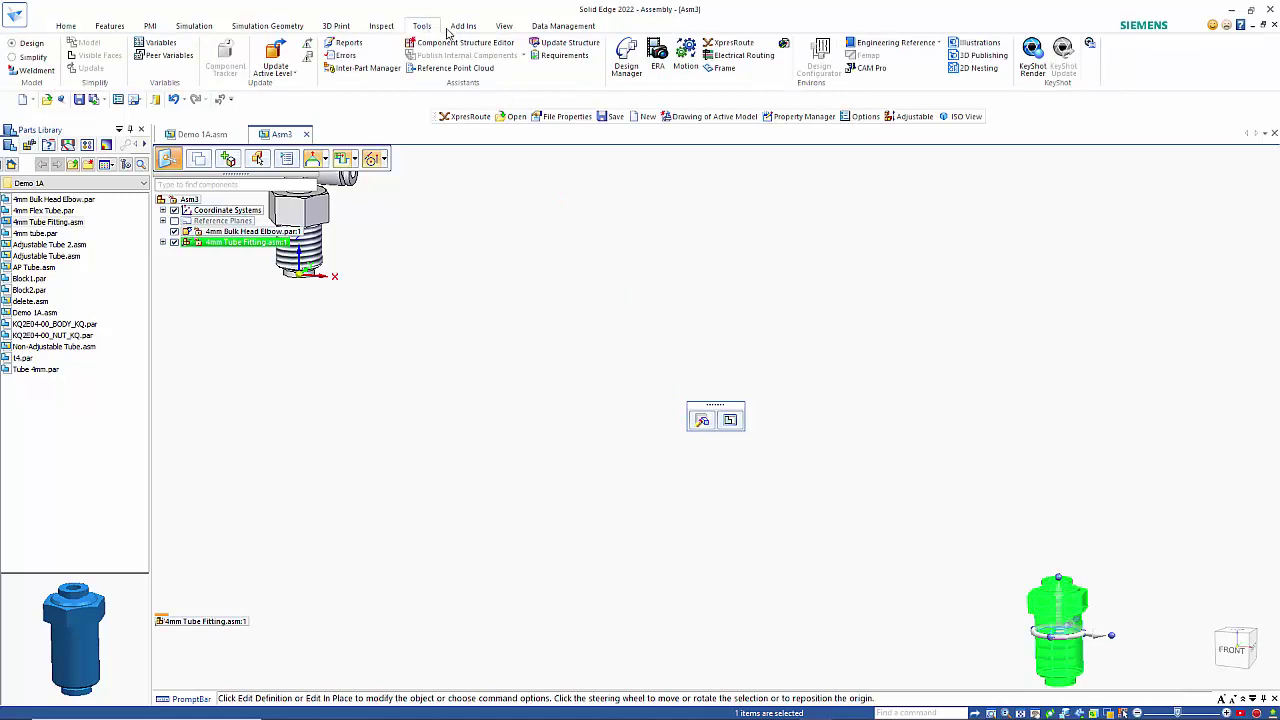
{"action": "left_click", "coordinate": [732, 43]}
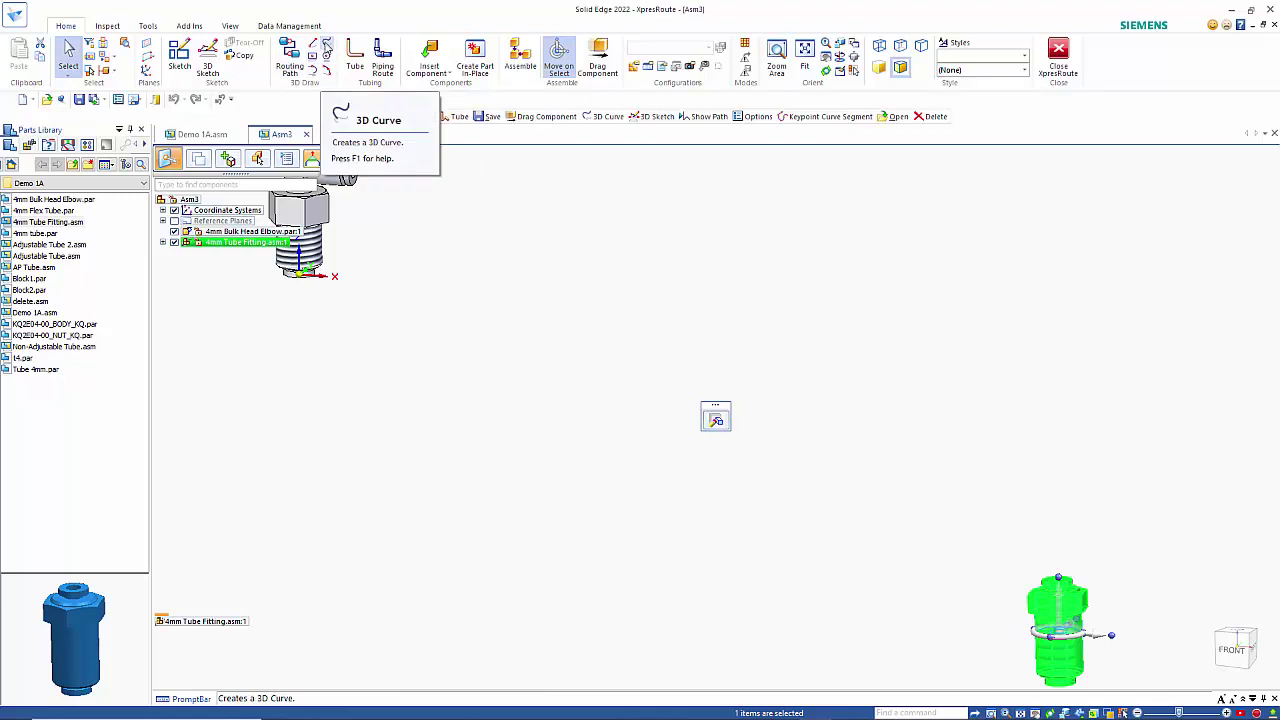
Start a 3D curve at the circle centres of the elbow's tube port so that it leaves along the port's axis.
{"action": "left_click", "coordinate": [327, 46]}
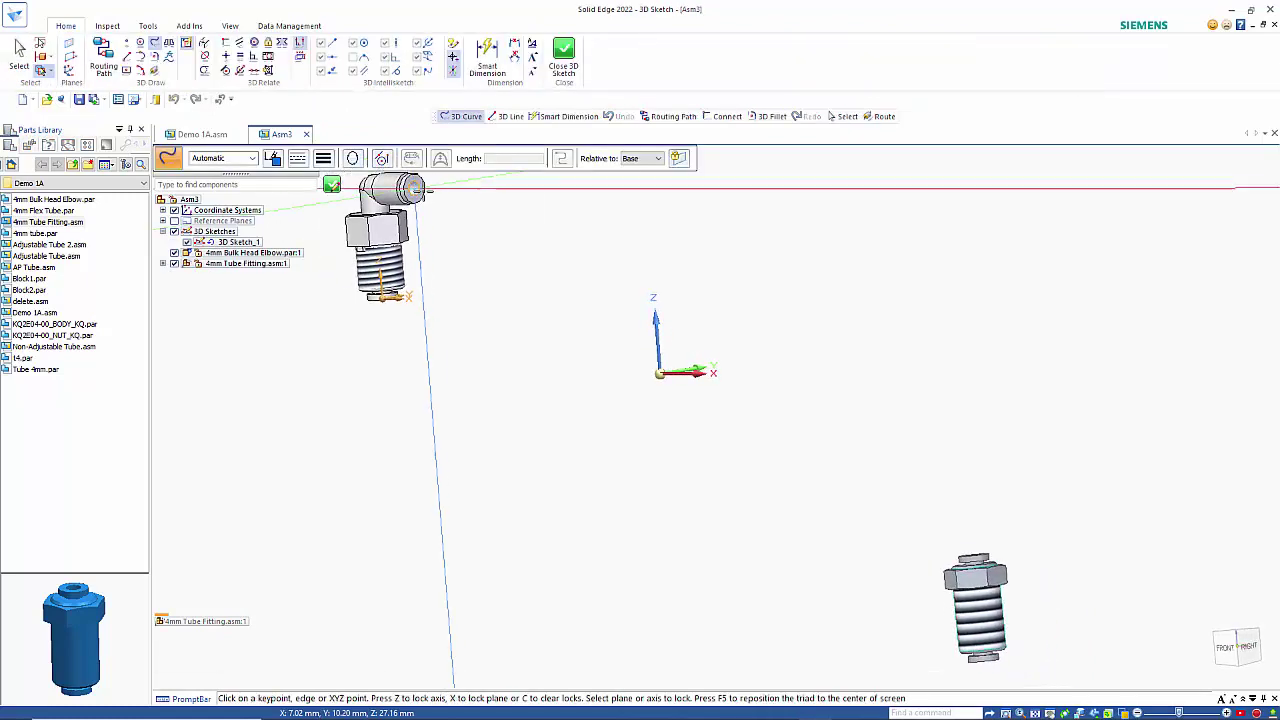
{"action": "scroll", "coordinate": [462, 206], "scroll_direction": "up", "scroll_amount": 5}
{"action": "middle_click_drag", "start_coordinate": [462, 206], "coordinate": [398, 198]}
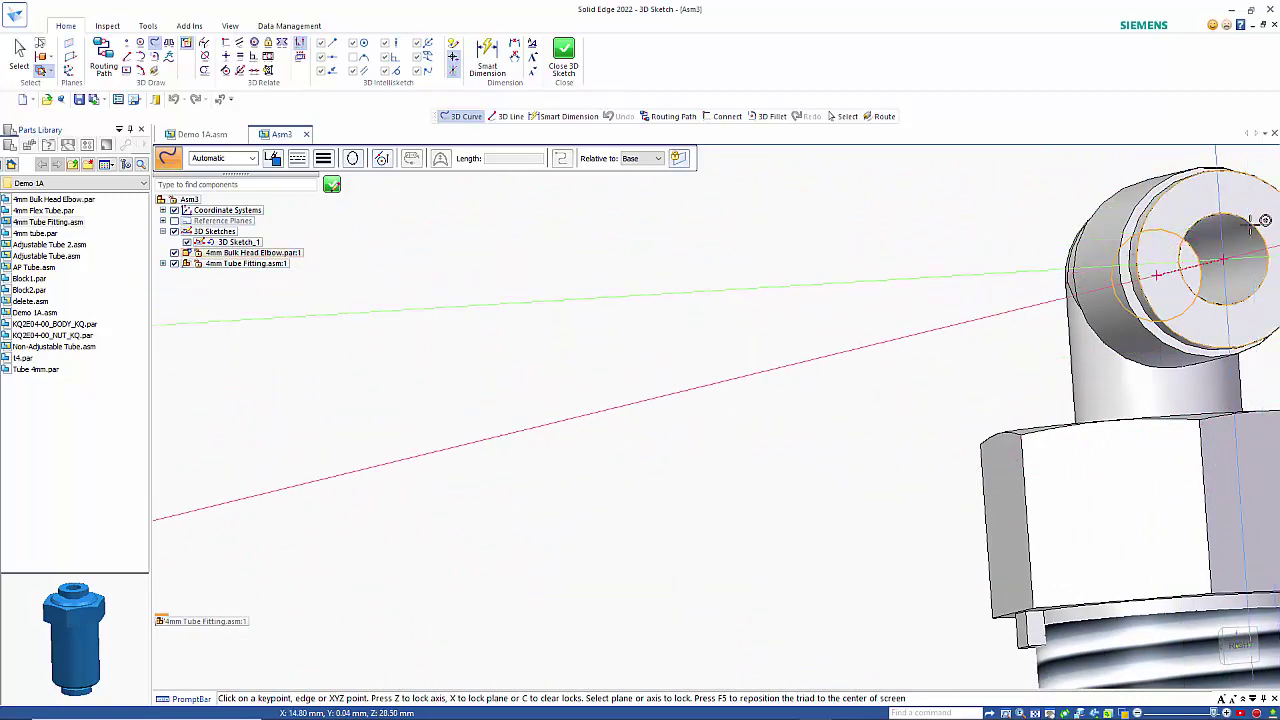
{"action": "scroll", "coordinate": [795, 316], "scroll_direction": "down", "scroll_amount": 5}
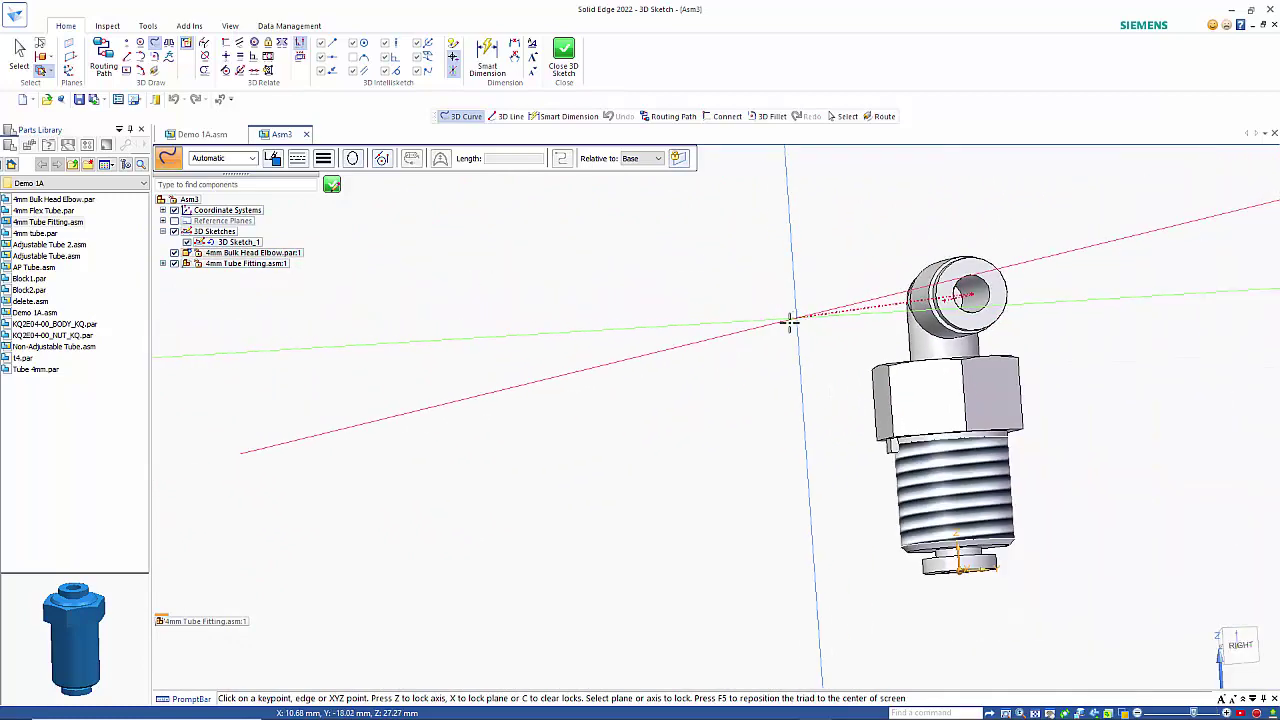
{"action": "middle_click_drag", "start_coordinate": [763, 326], "coordinate": [958, 378]}
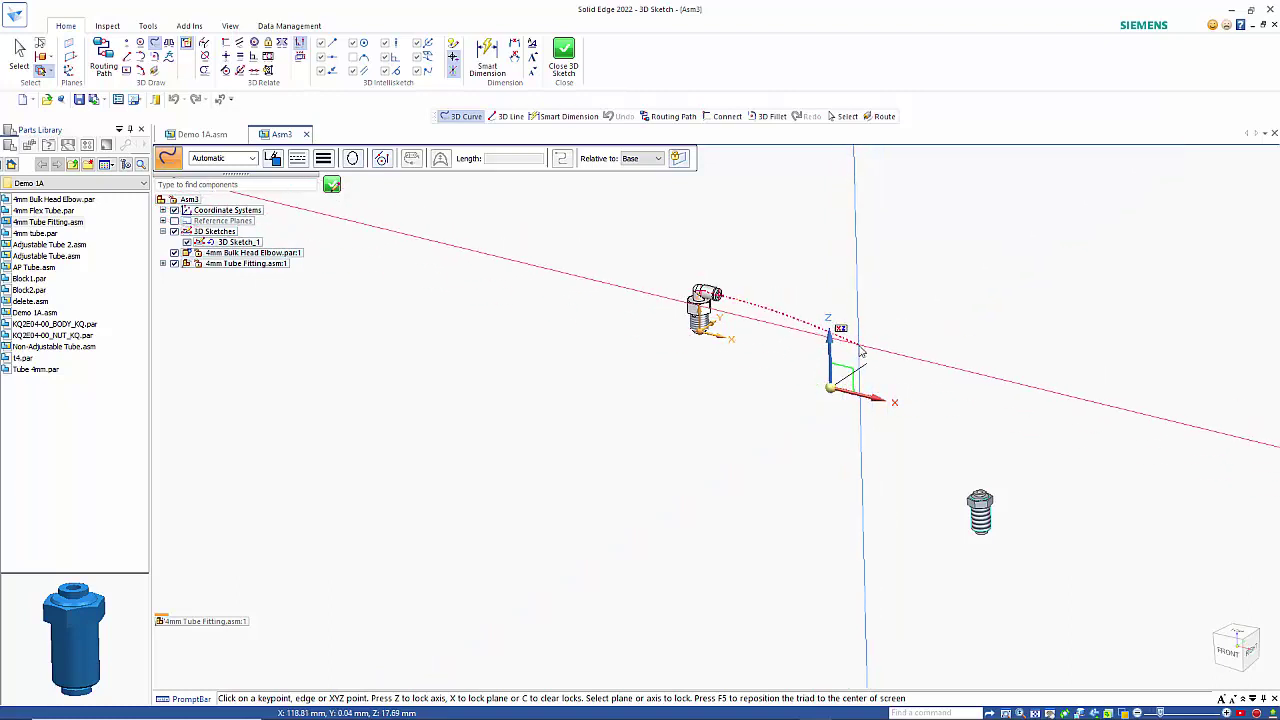
Continue the 3D curve to the tube fitting and finish it at the circle centres inside its bore, about 261 mm long.
{"action": "left_click", "coordinate": [860, 347]}
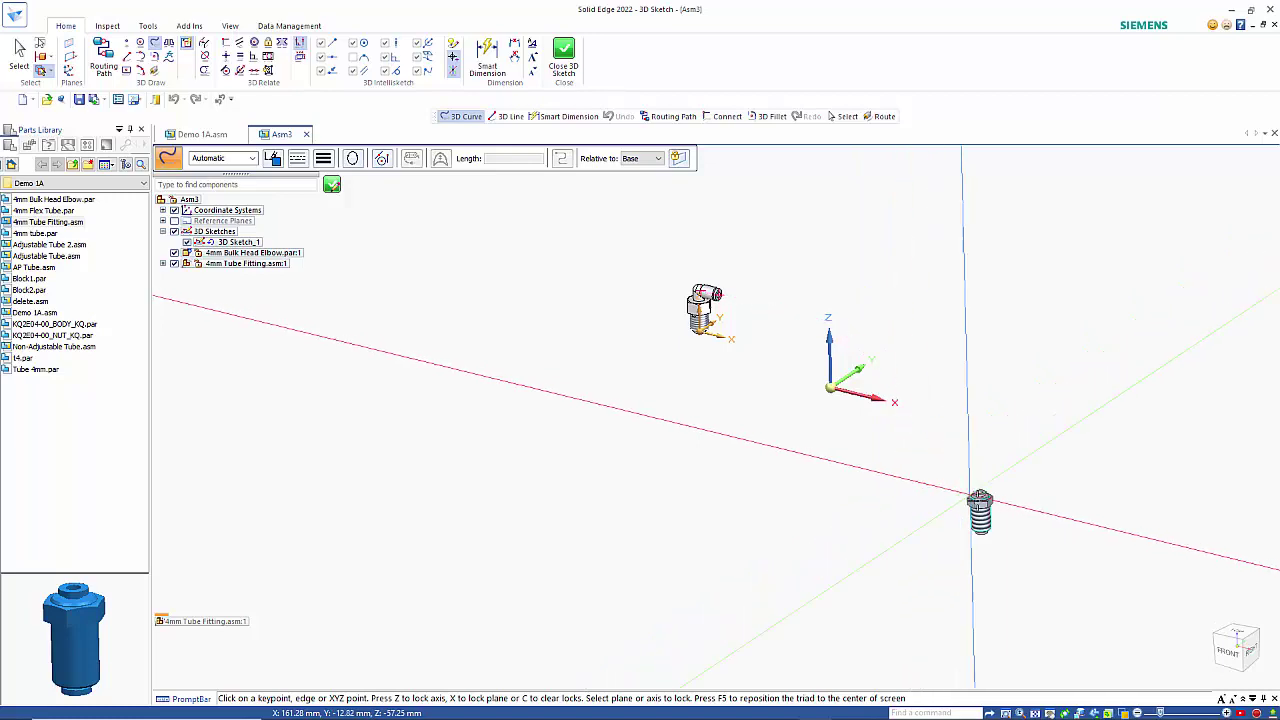
{"action": "middle_click_drag", "start_coordinate": [988, 495], "coordinate": [997, 612]}
{"action": "scroll", "coordinate": [981, 537], "scroll_direction": "up", "scroll_amount": 6}
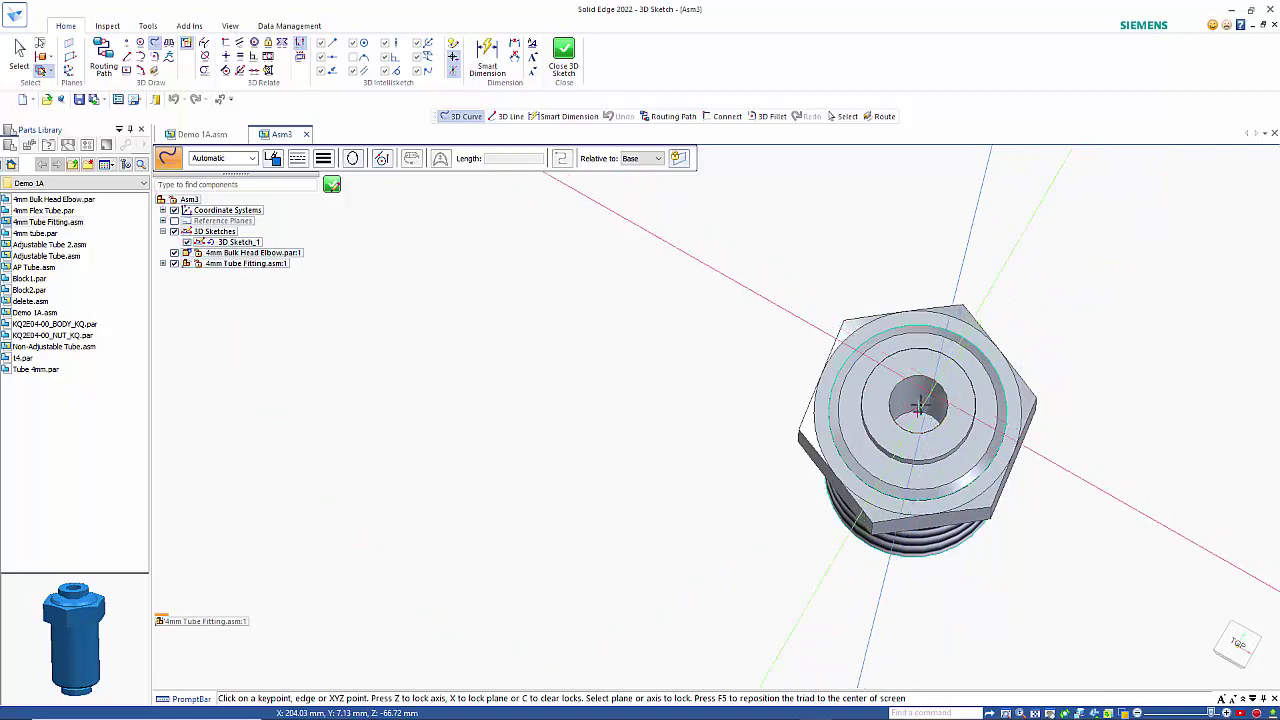
{"action": "left_click", "coordinate": [930, 418]}
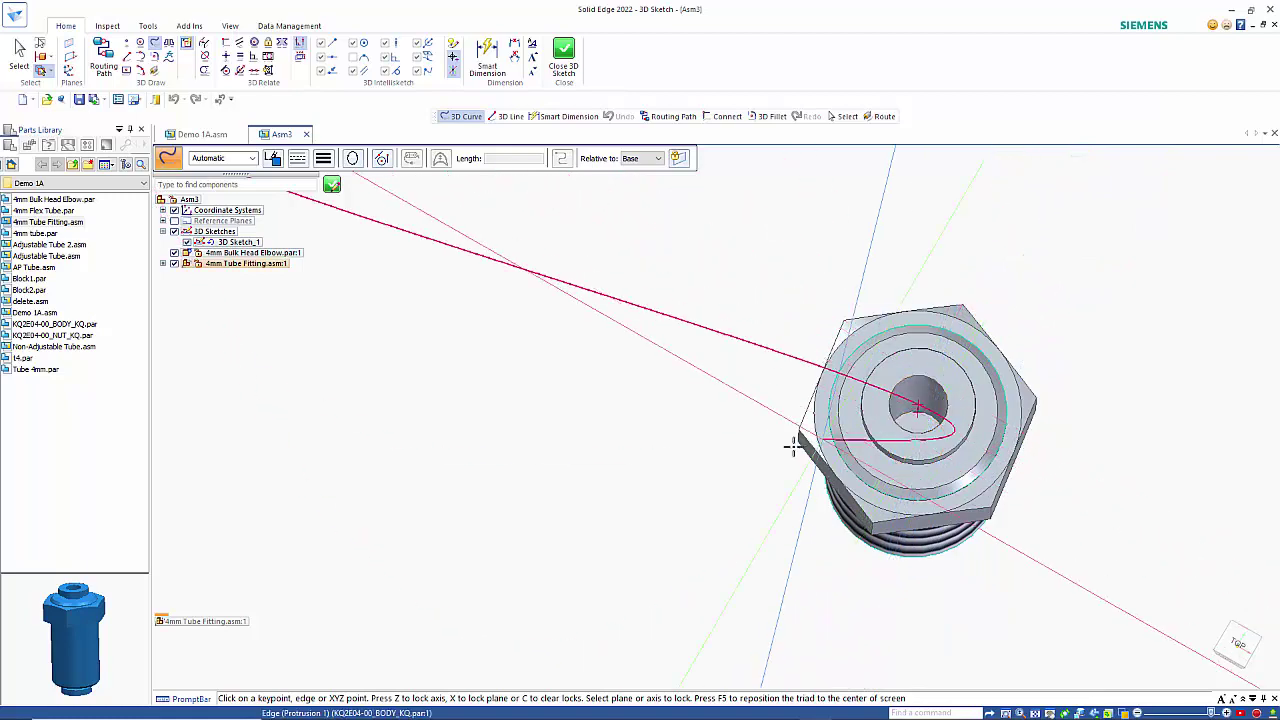
{"action": "right_click", "coordinate": [776, 452]}
{"action": "middle_click_drag", "start_coordinate": [747, 503], "coordinate": [736, 490]}
{"action": "scroll", "coordinate": [735, 445], "scroll_direction": "down", "scroll_amount": 6}
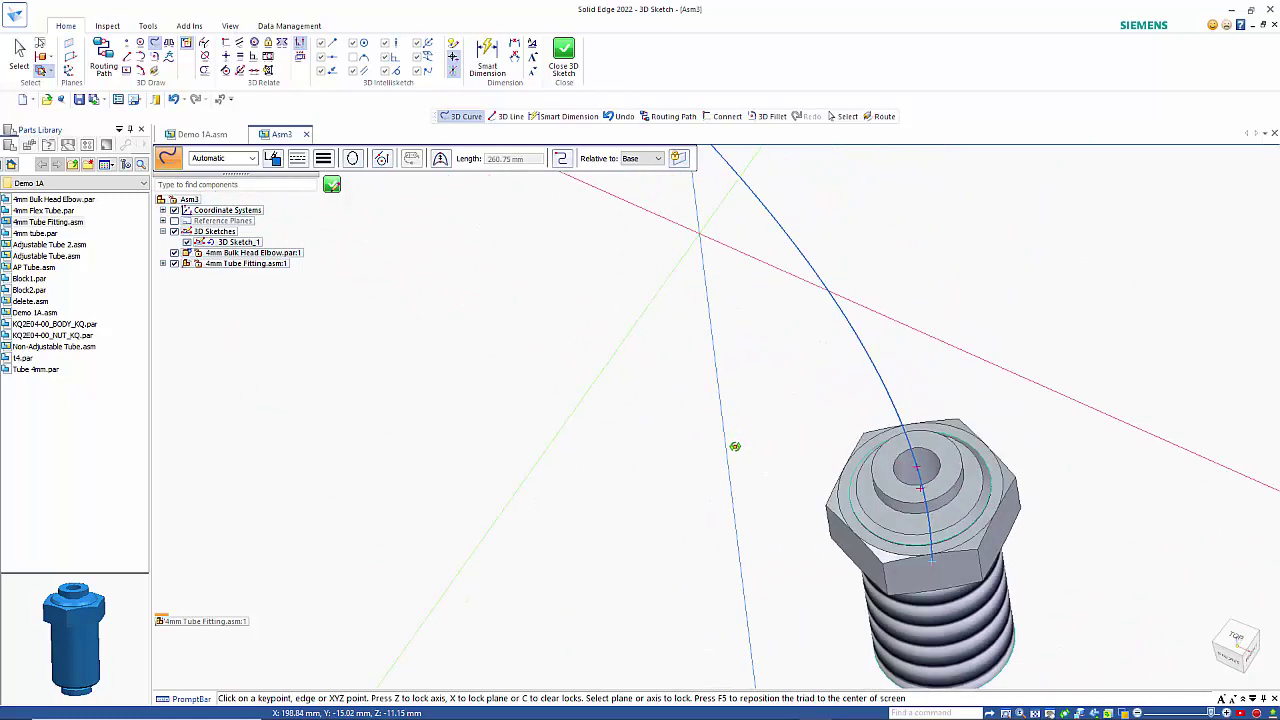
{"action": "middle_click_drag", "start_coordinate": [684, 443], "coordinate": [605, 360]}
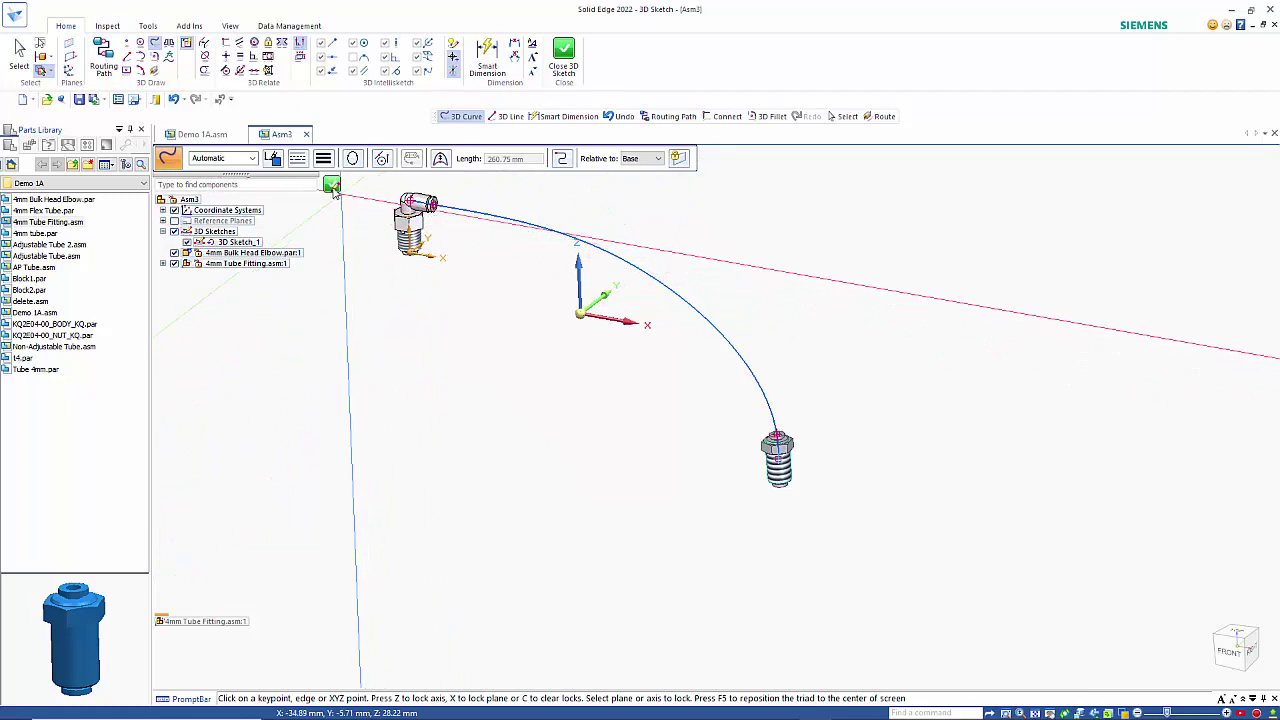
Close the 3D sketch and save the assembly as AP Tube.asm in the Demo 1A folder, overwriting the existing file.
{"action": "left_click", "coordinate": [331, 184]}
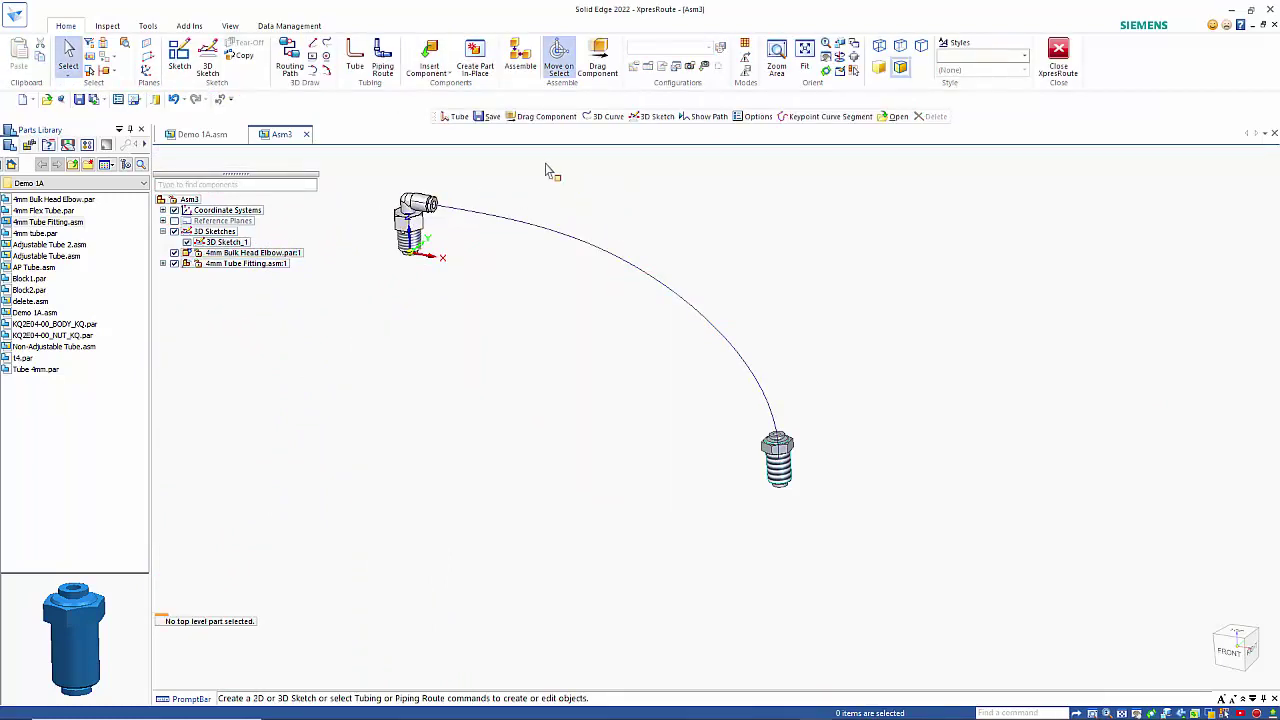
{"action": "left_click", "coordinate": [356, 58]}
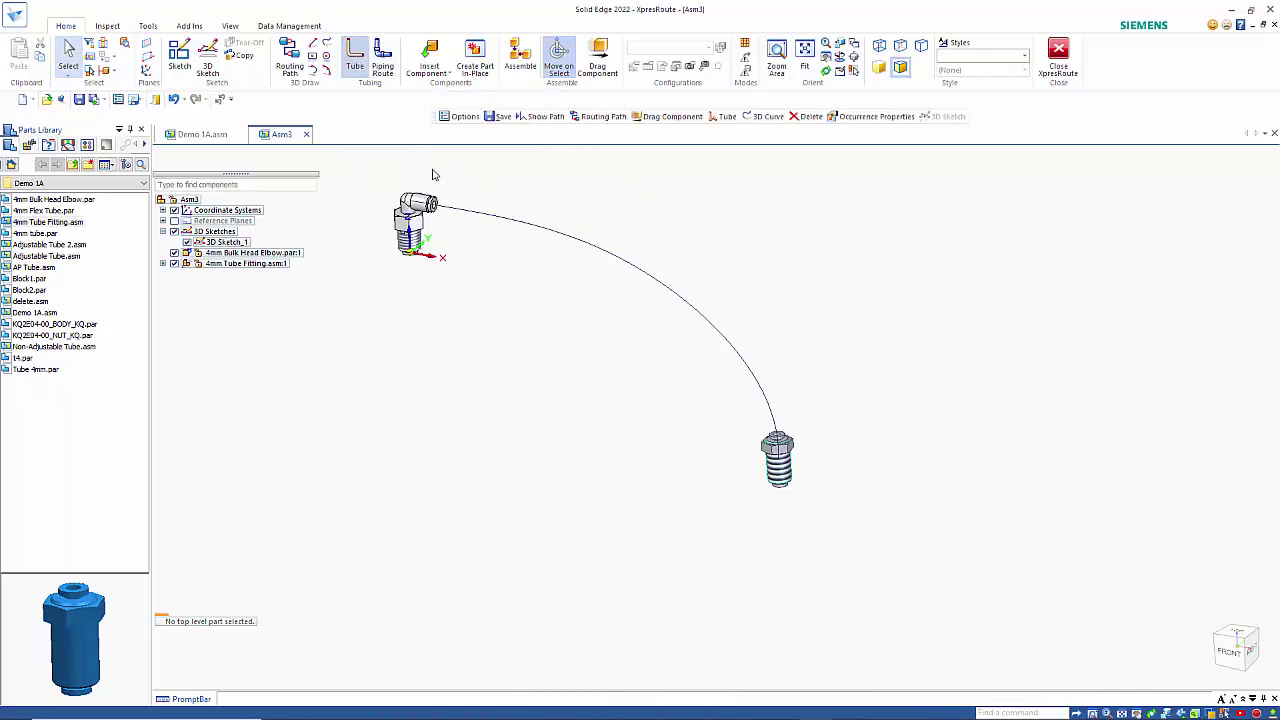
{"action": "left_click", "coordinate": [676, 393]}
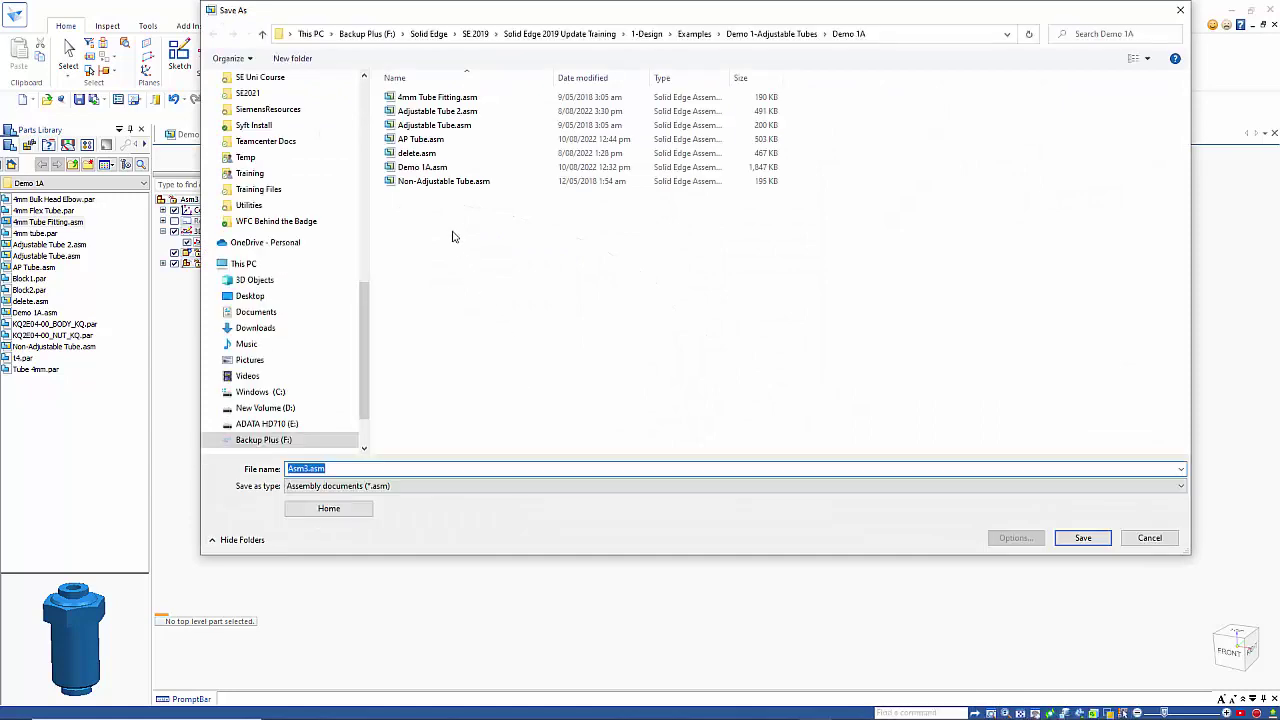
{"action": "left_click", "coordinate": [420, 139]}
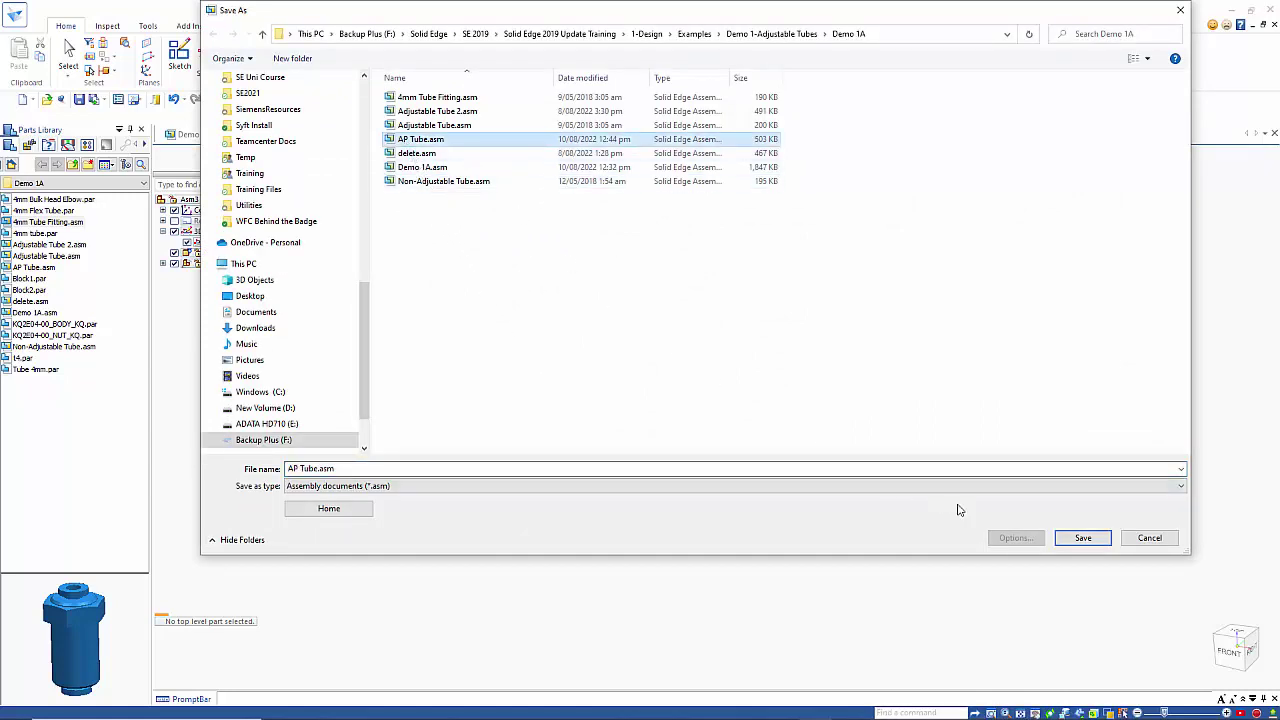
{"action": "left_click", "coordinate": [1068, 538]}
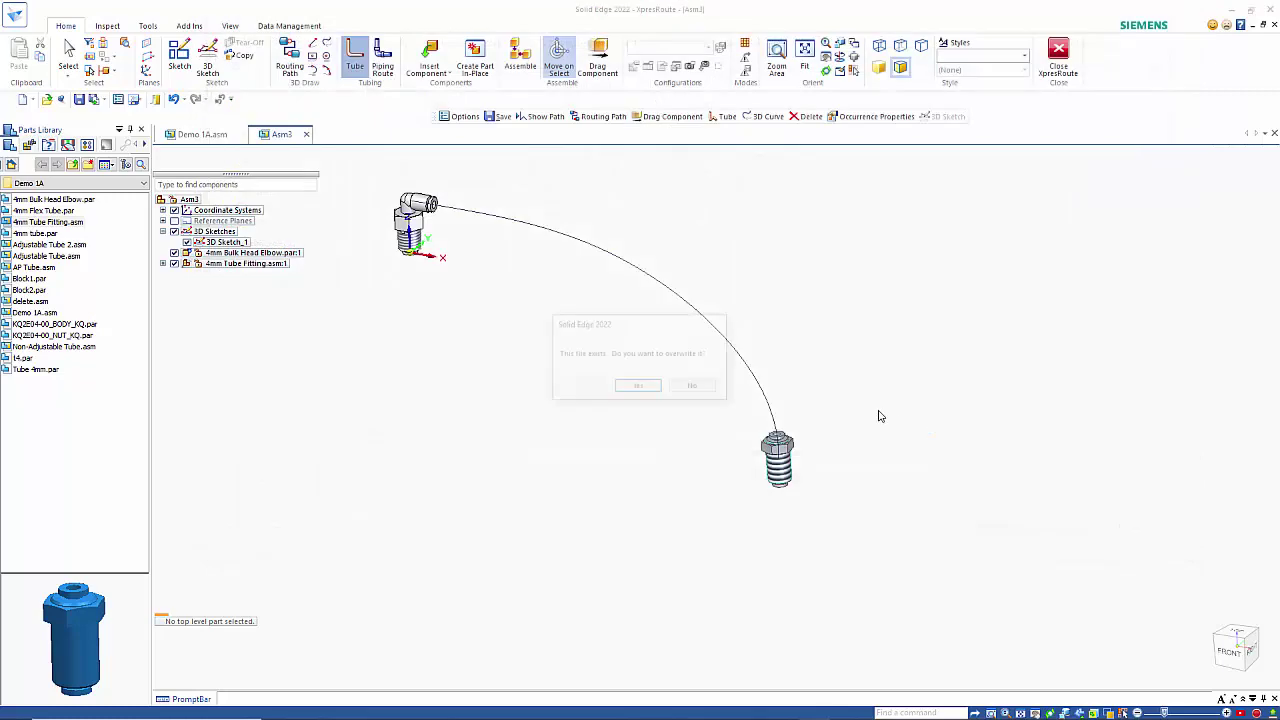
{"action": "left_click", "coordinate": [645, 389]}
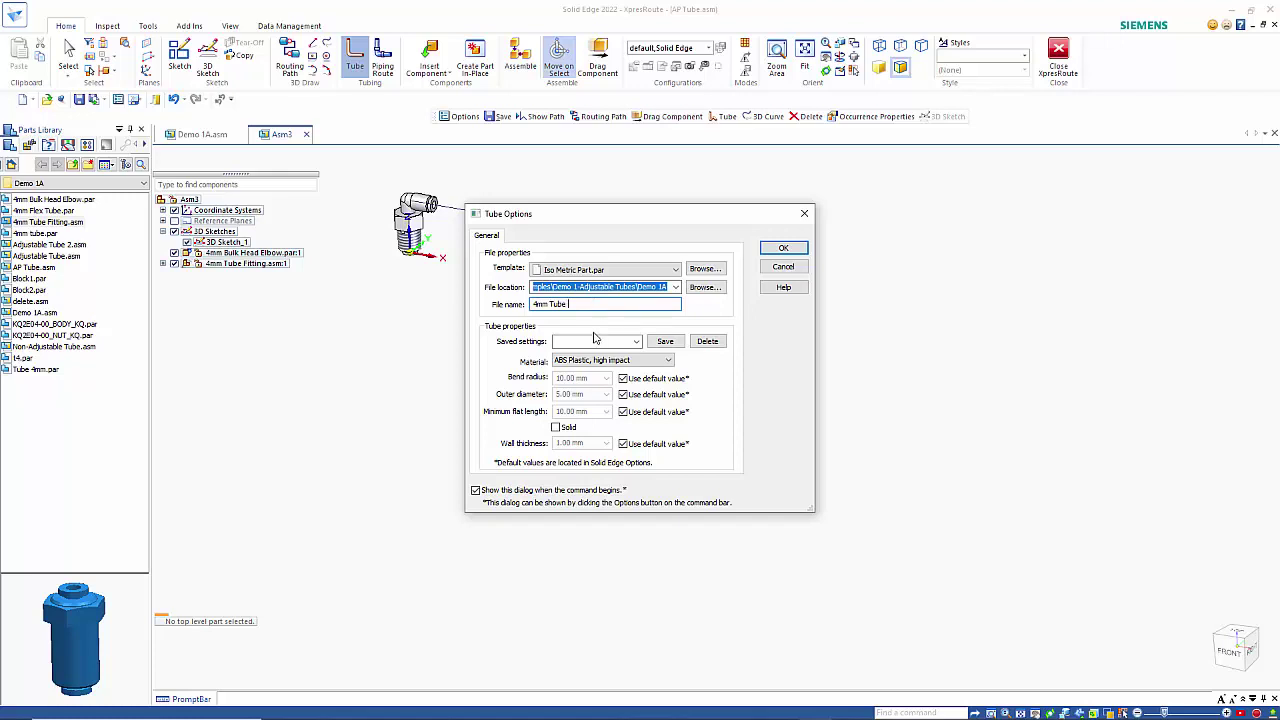
Create a tube along the 3D curve, named 4mm Tube 1, with a 4 mm outer diameter.
{"action": "type", "text": "1"}
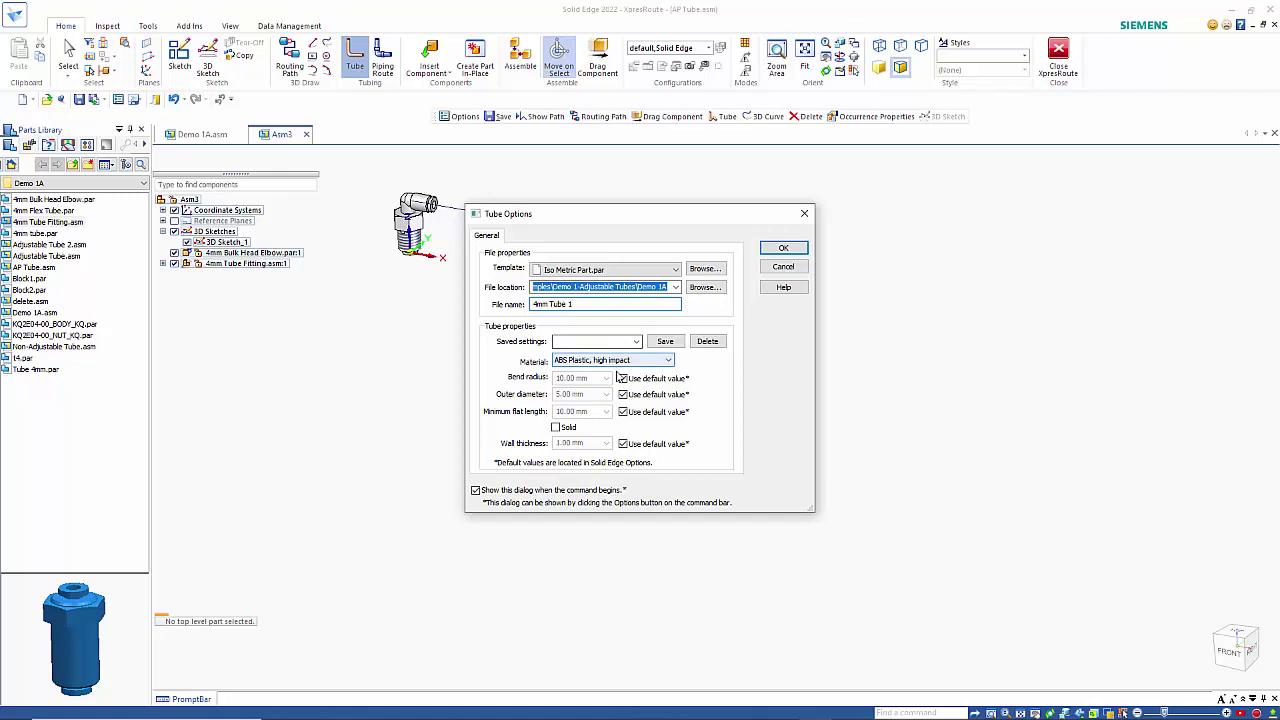
{"action": "left_click", "coordinate": [623, 395]}
{"action": "double_click", "coordinate": [596, 393]}
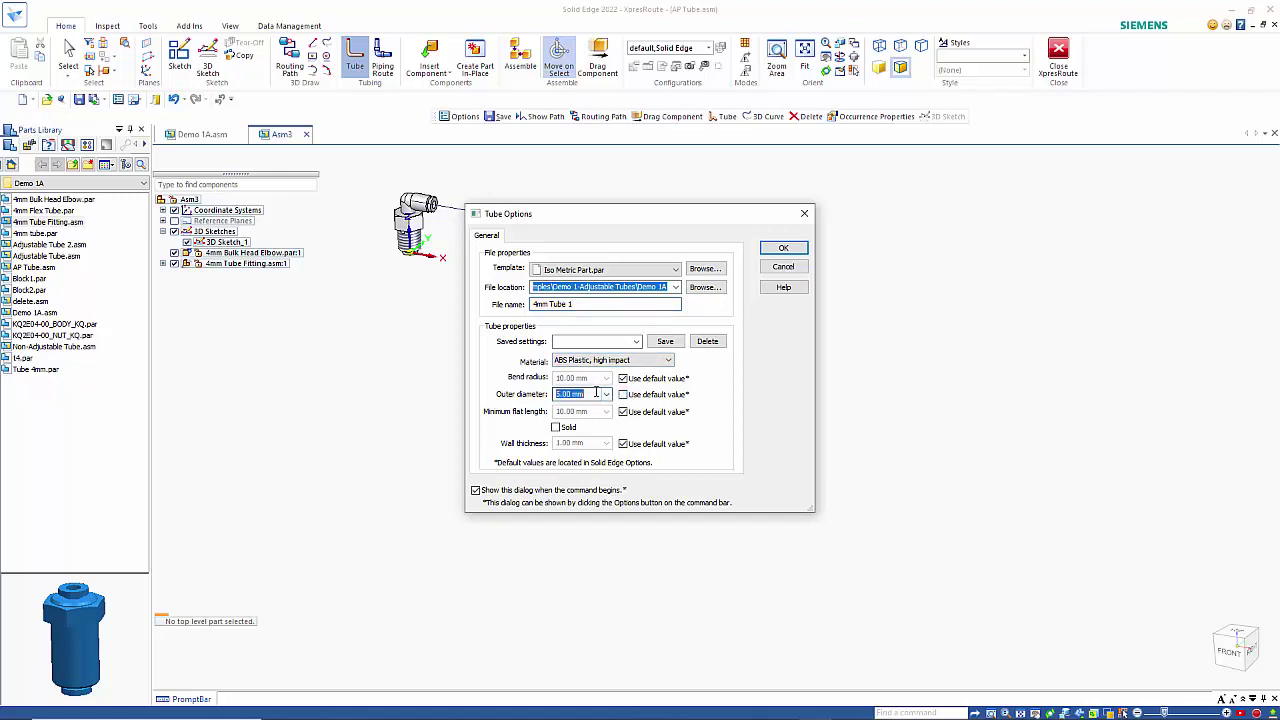
{"action": "type", "text": "4"}
{"action": "left_click", "coordinate": [784, 248]}
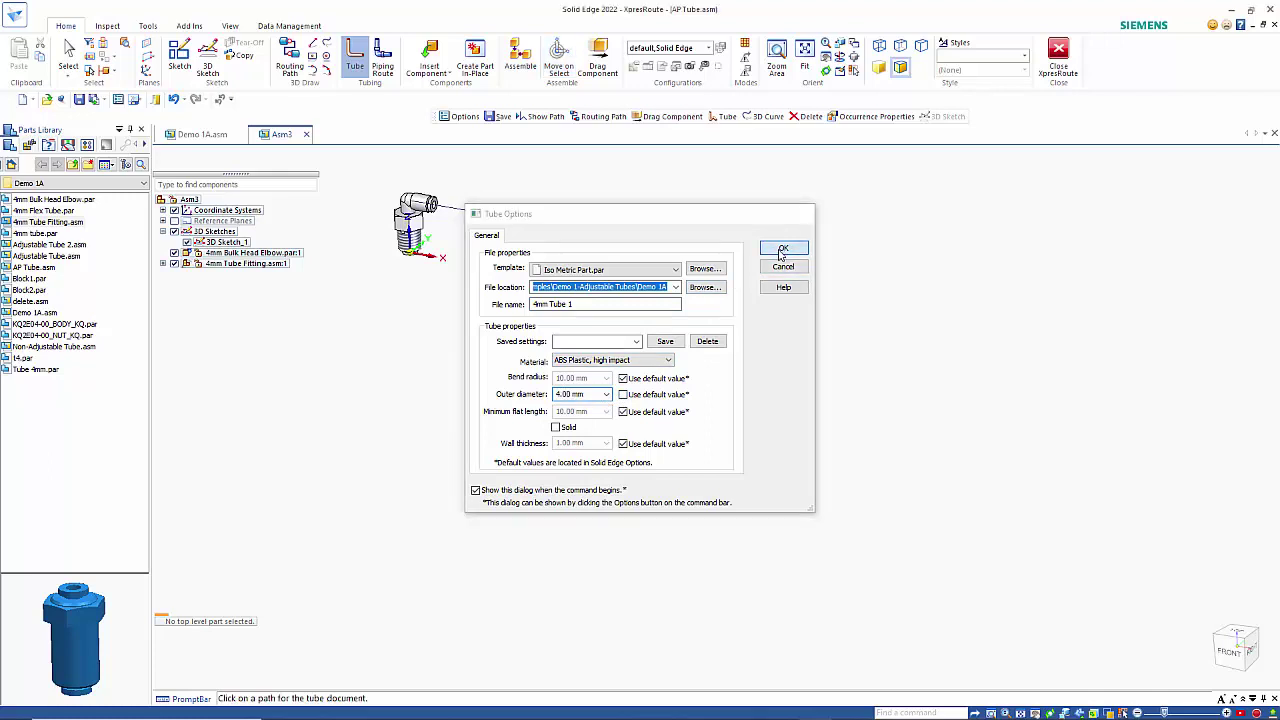
{"action": "left_click", "coordinate": [631, 272]}
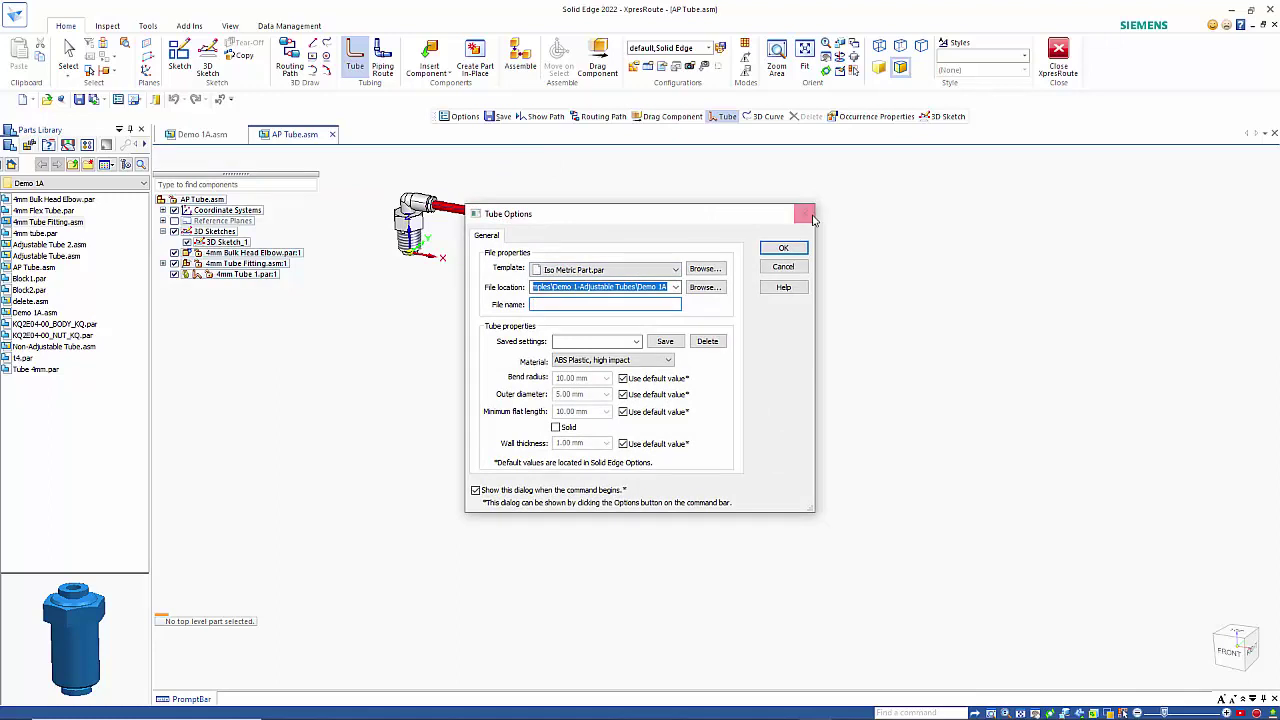
{"action": "left_click", "coordinate": [804, 213]}
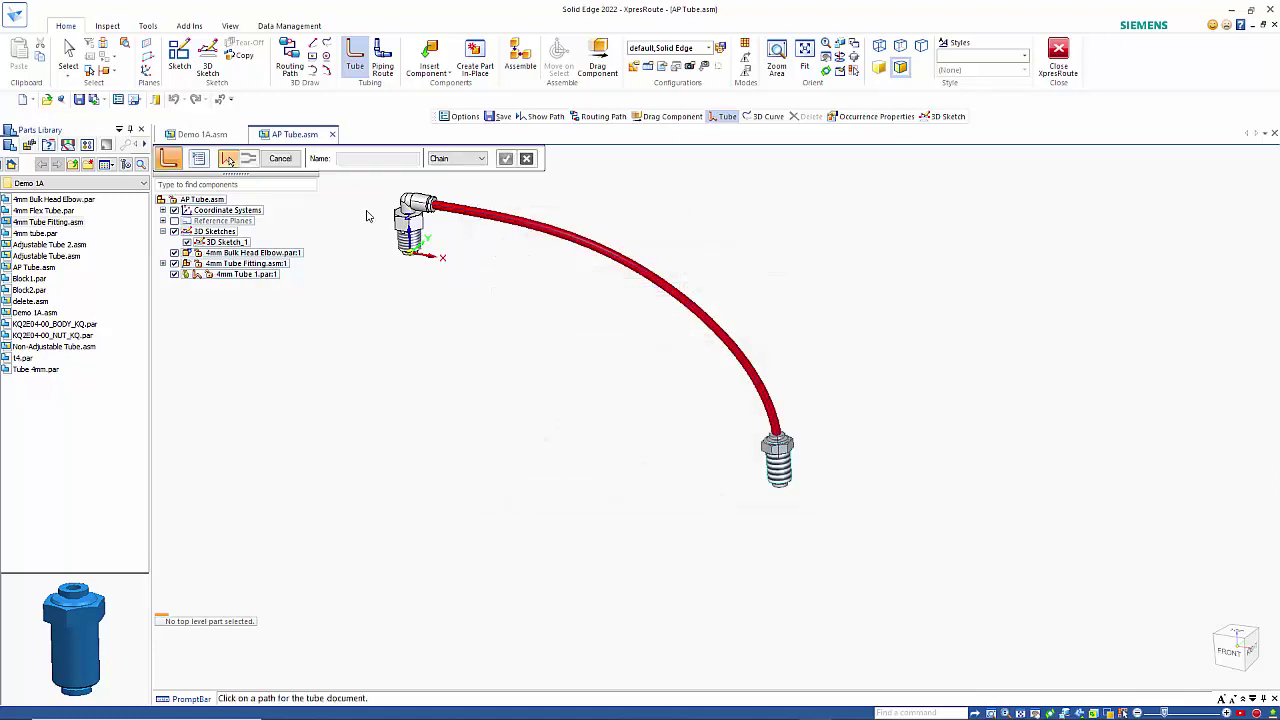
Set this assembly and its tubes to be placed as adjustable in other assemblies, and save the file.
{"action": "left_click", "coordinate": [17, 20]}
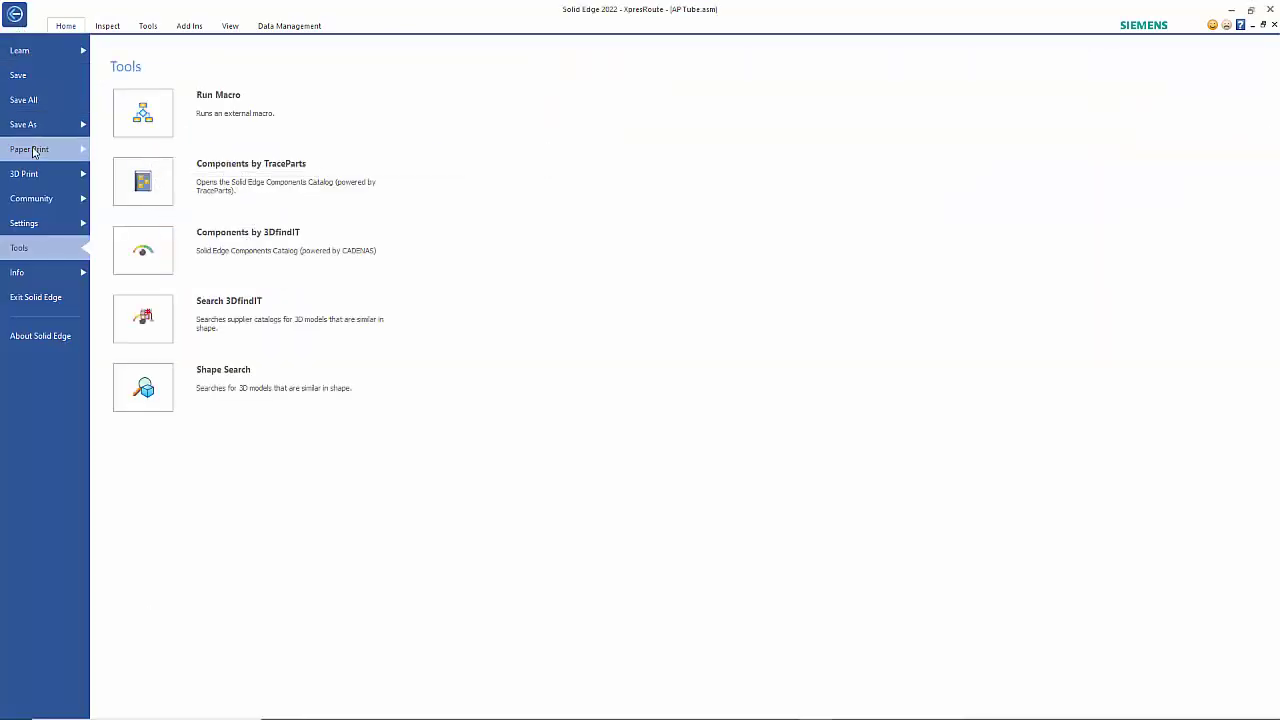
{"action": "left_click", "coordinate": [40, 230]}
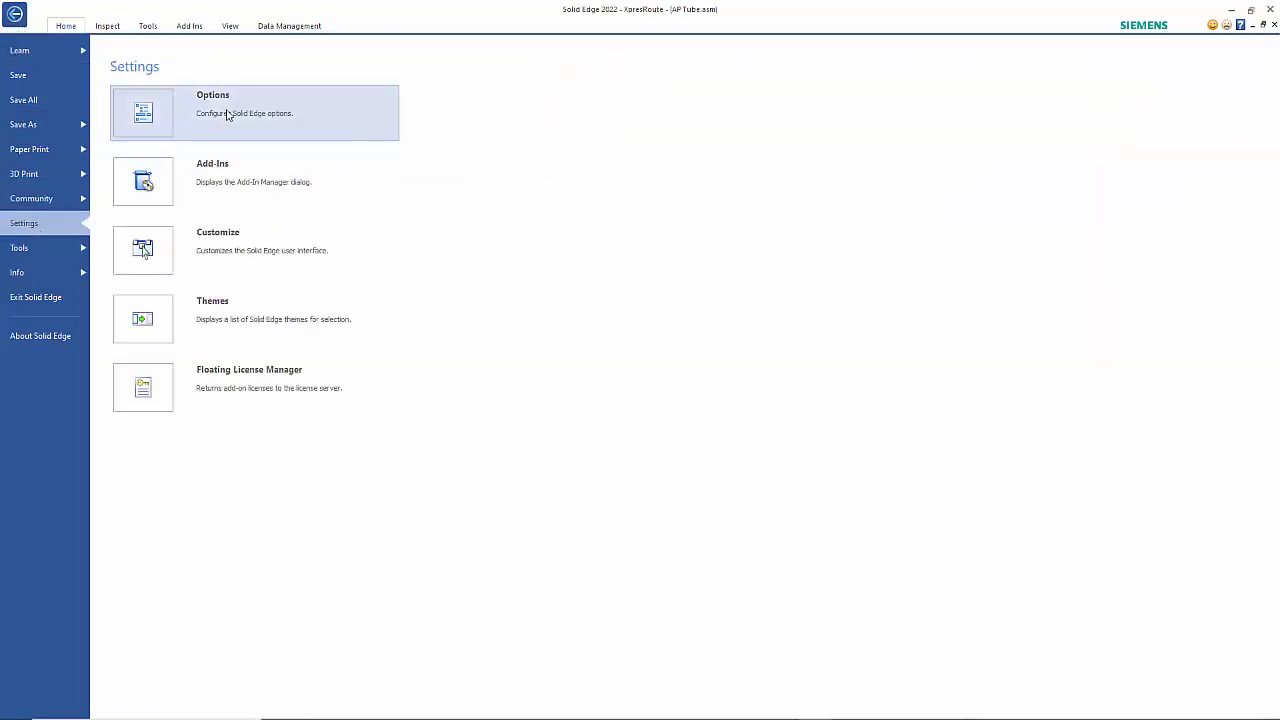
{"action": "left_click", "coordinate": [229, 114]}
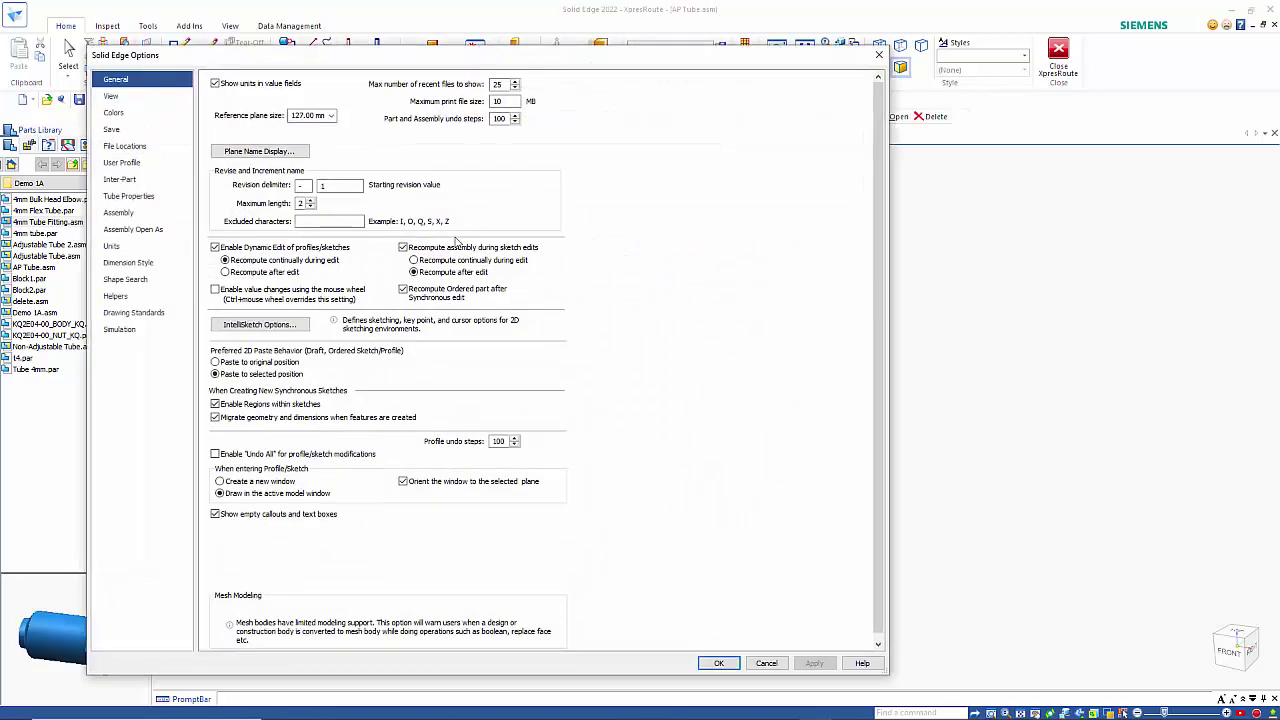
{"action": "left_click", "coordinate": [136, 215]}
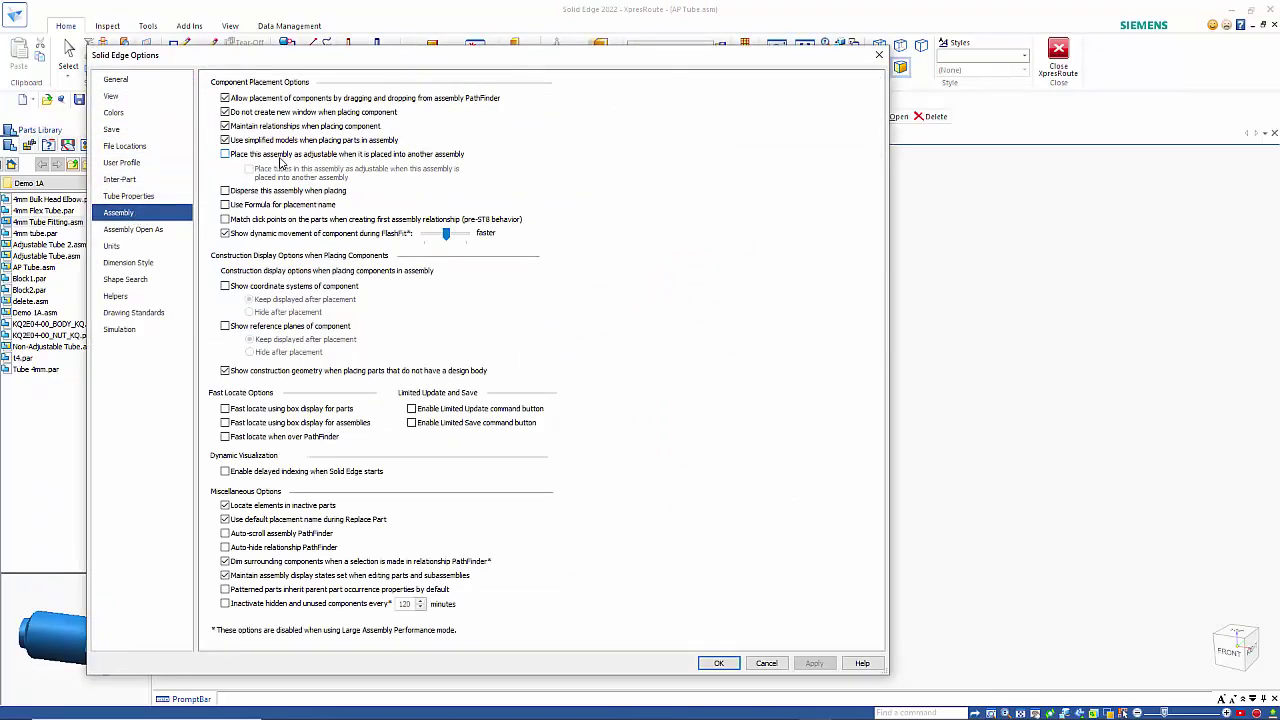
{"action": "left_click", "coordinate": [280, 156]}
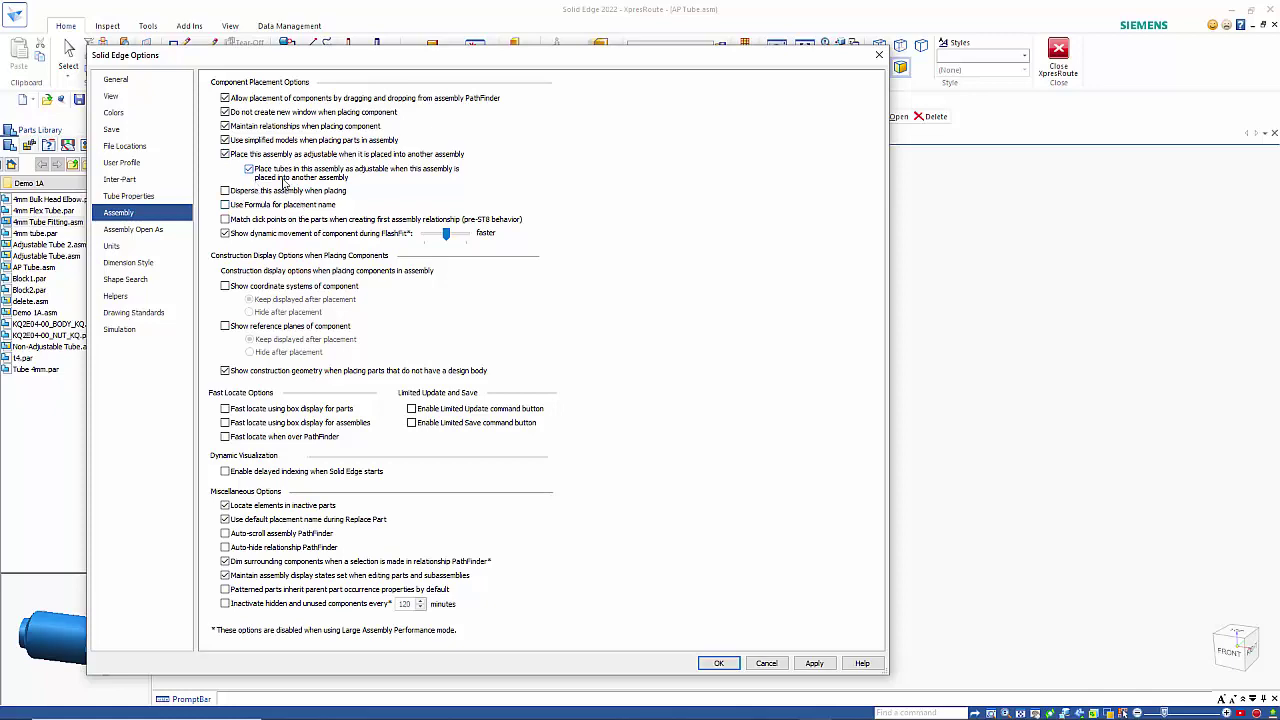
{"action": "left_click", "coordinate": [718, 662]}
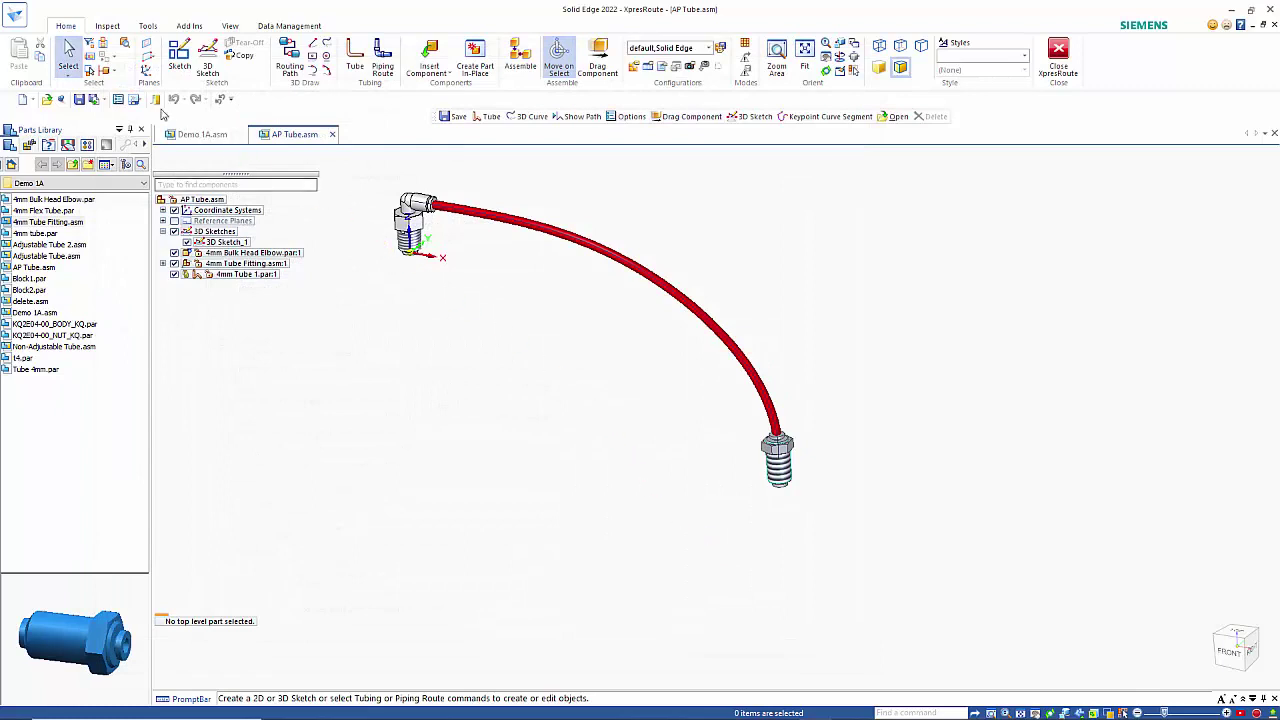
{"action": "left_click", "coordinate": [79, 101]}
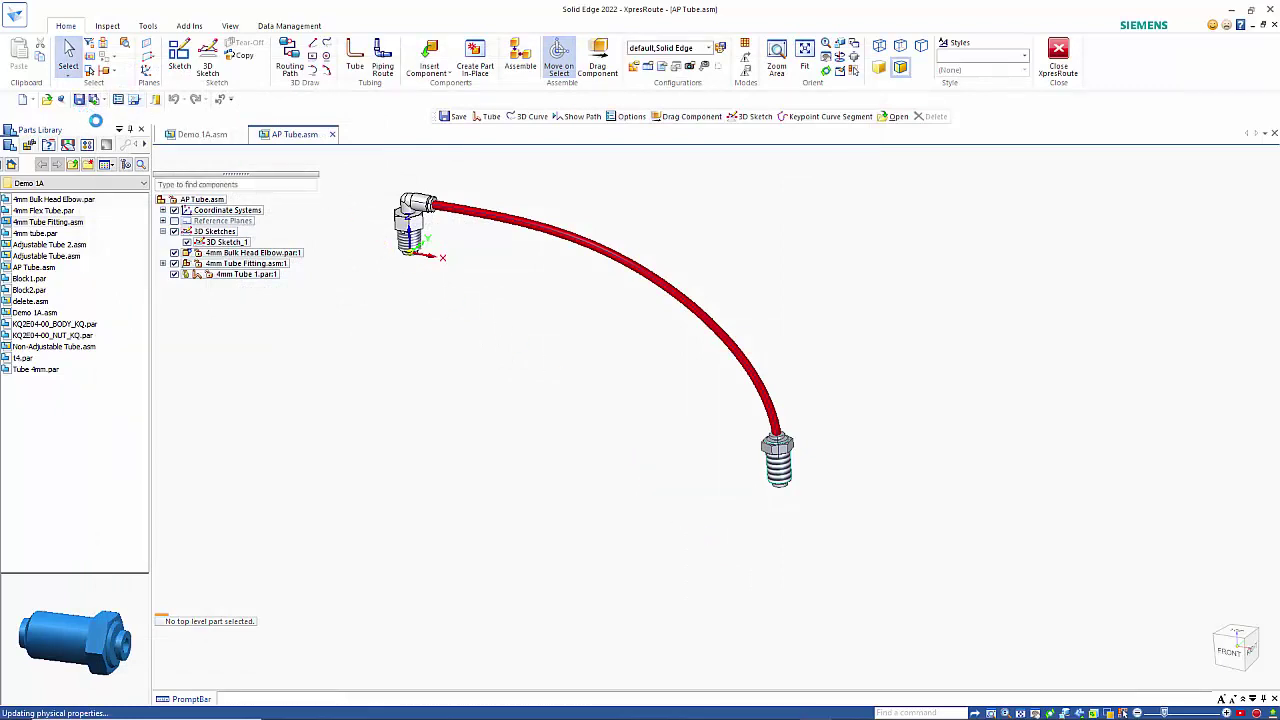
Switch to Demo 1A.asm, insert AP Tube.asm and align its elbow axis with the free Block1 hole nearest the existing elbows.
{"action": "left_click", "coordinate": [201, 135]}
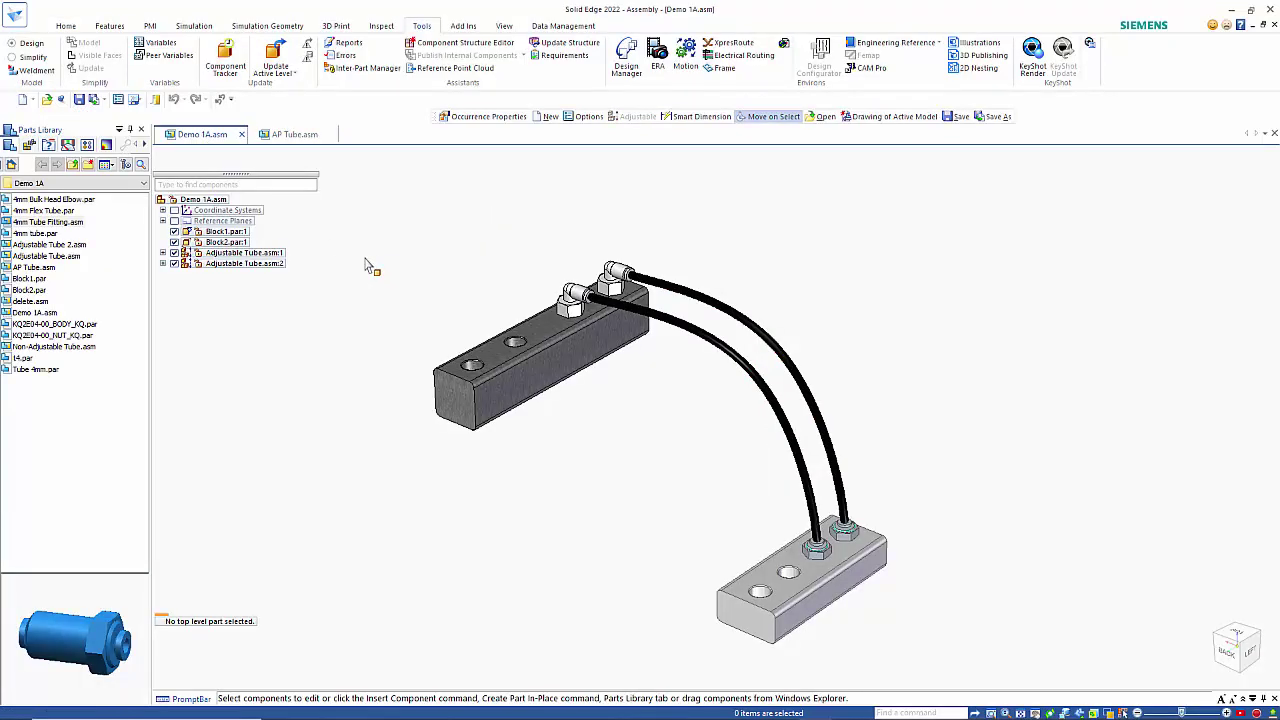
{"action": "left_click", "coordinate": [34, 268]}
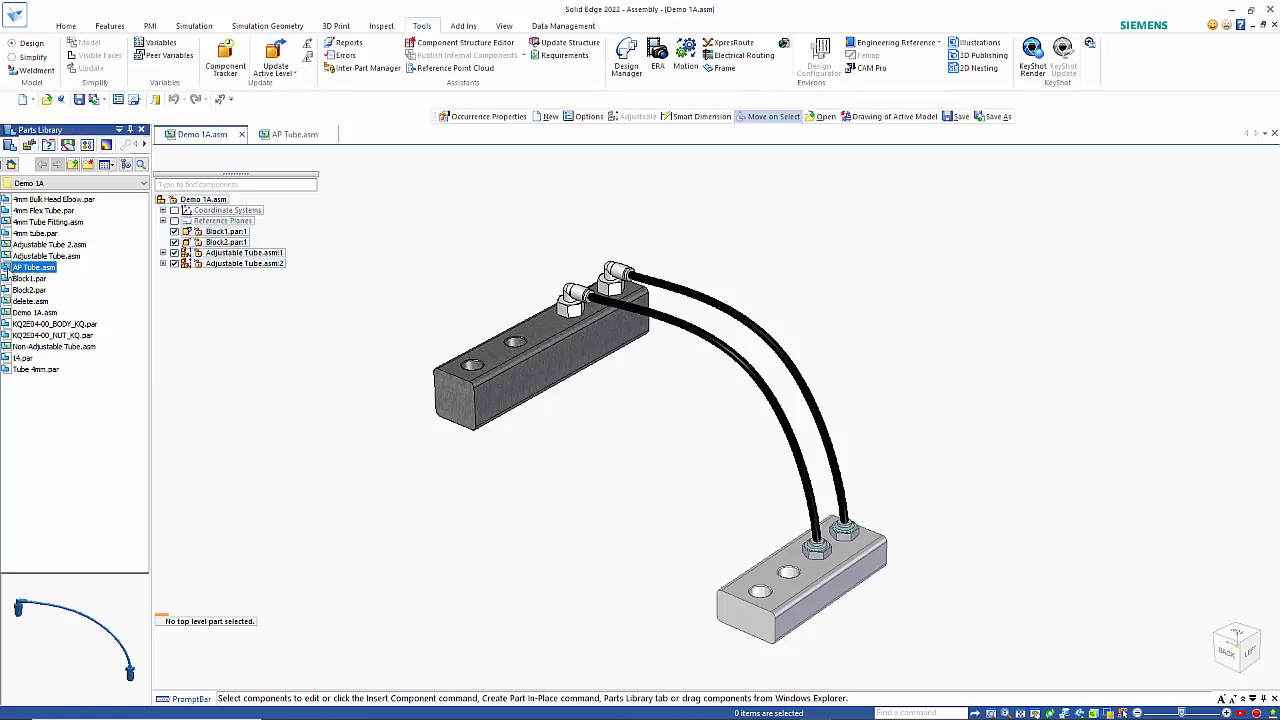
{"action": "left_click_drag", "start_coordinate": [7, 270], "coordinate": [771, 277]}
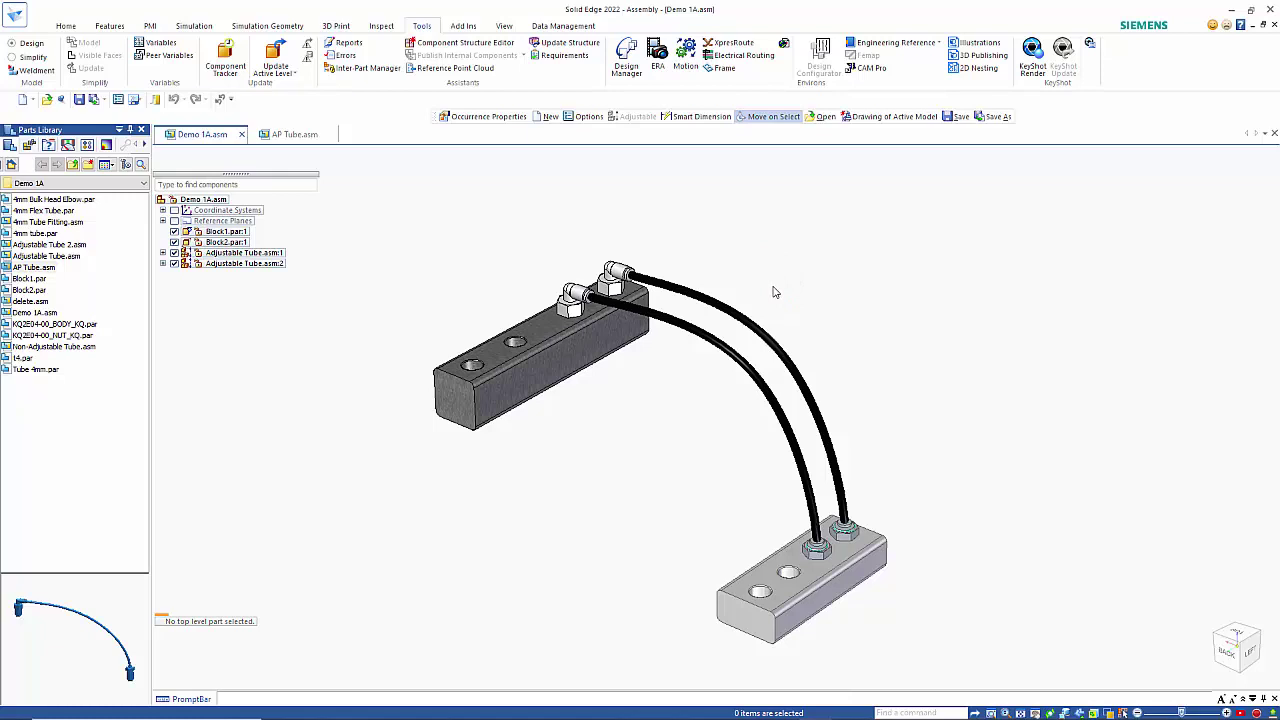
{"action": "scroll", "coordinate": [771, 292], "scroll_direction": "down", "scroll_amount": 5}
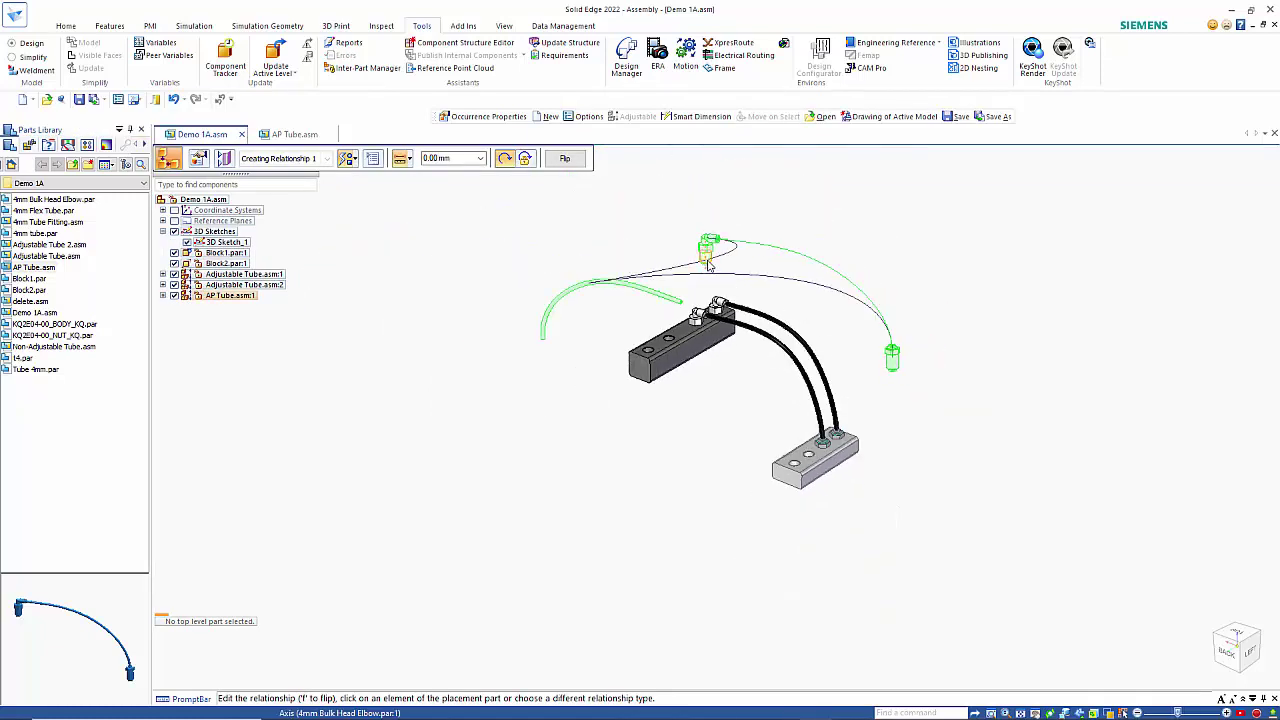
{"action": "left_click", "coordinate": [707, 262]}
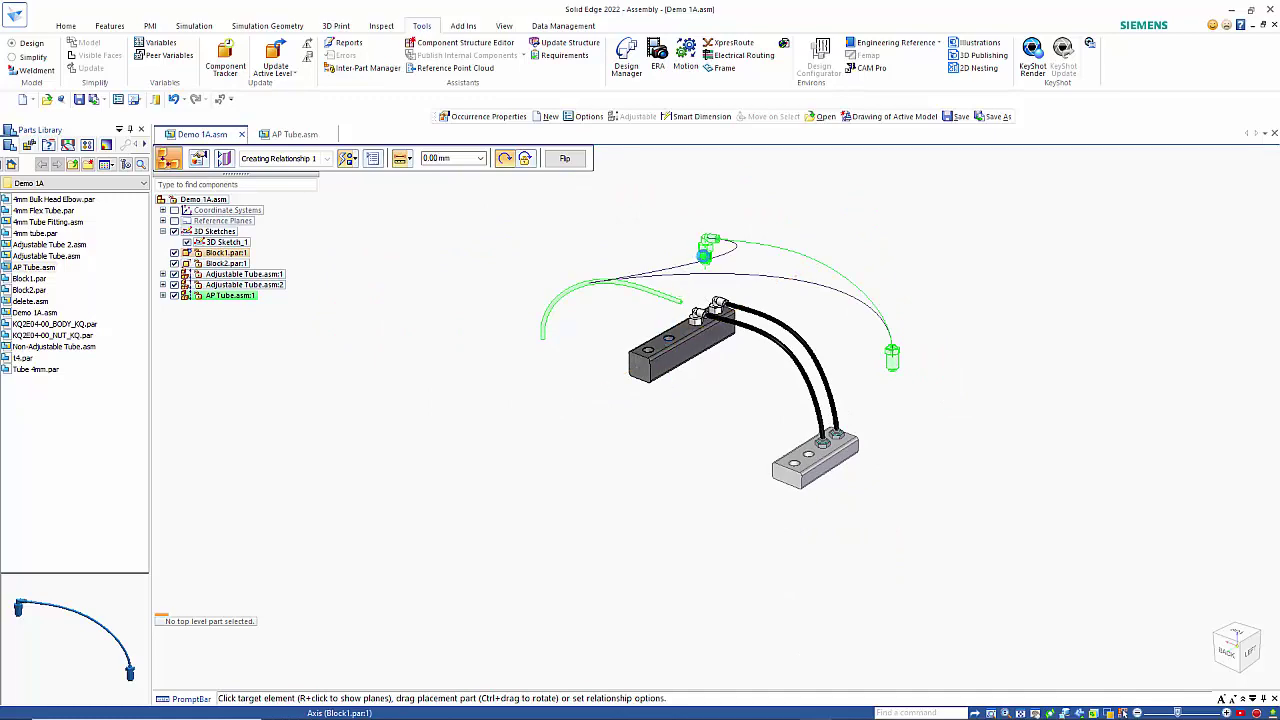
{"action": "left_click", "coordinate": [709, 253]}
Mate the underside of the elbow's hexagonal body with the upper face of Block1 at 0.00 mm offset.
{"action": "scroll", "coordinate": [700, 249], "scroll_direction": "up", "scroll_amount": 5}
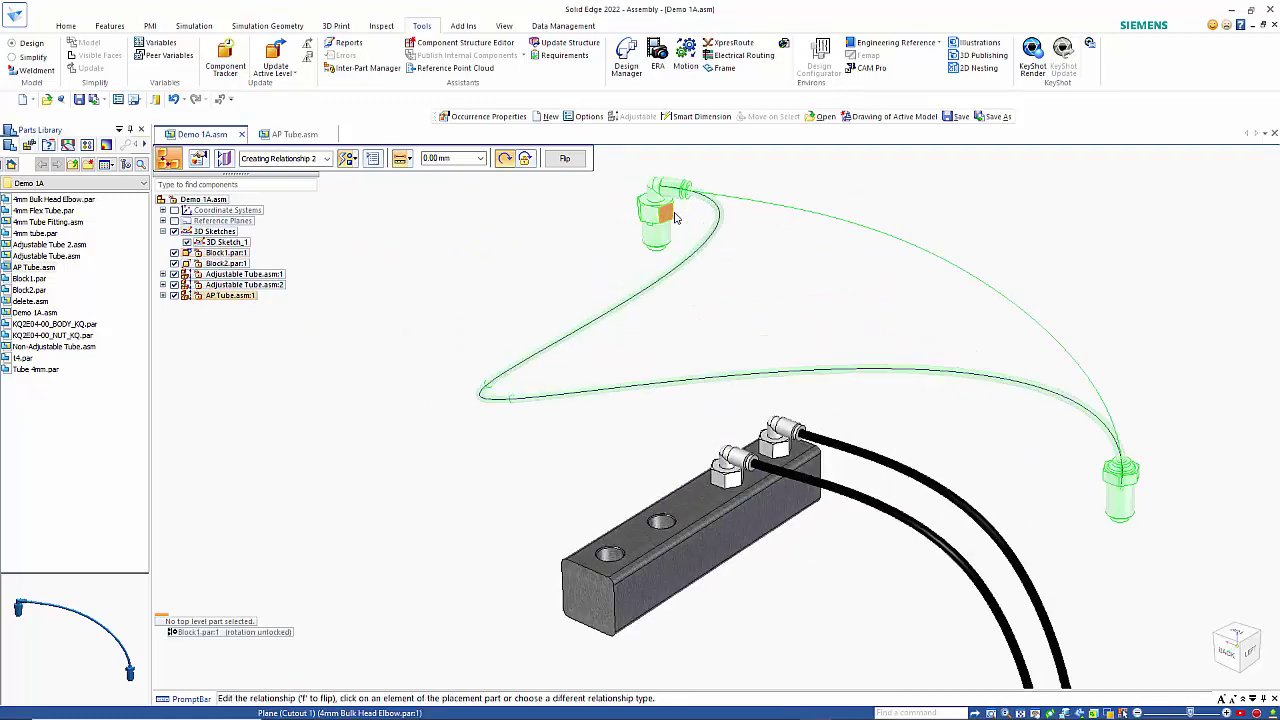
{"action": "scroll", "coordinate": [672, 220], "scroll_direction": "up", "scroll_amount": 2}
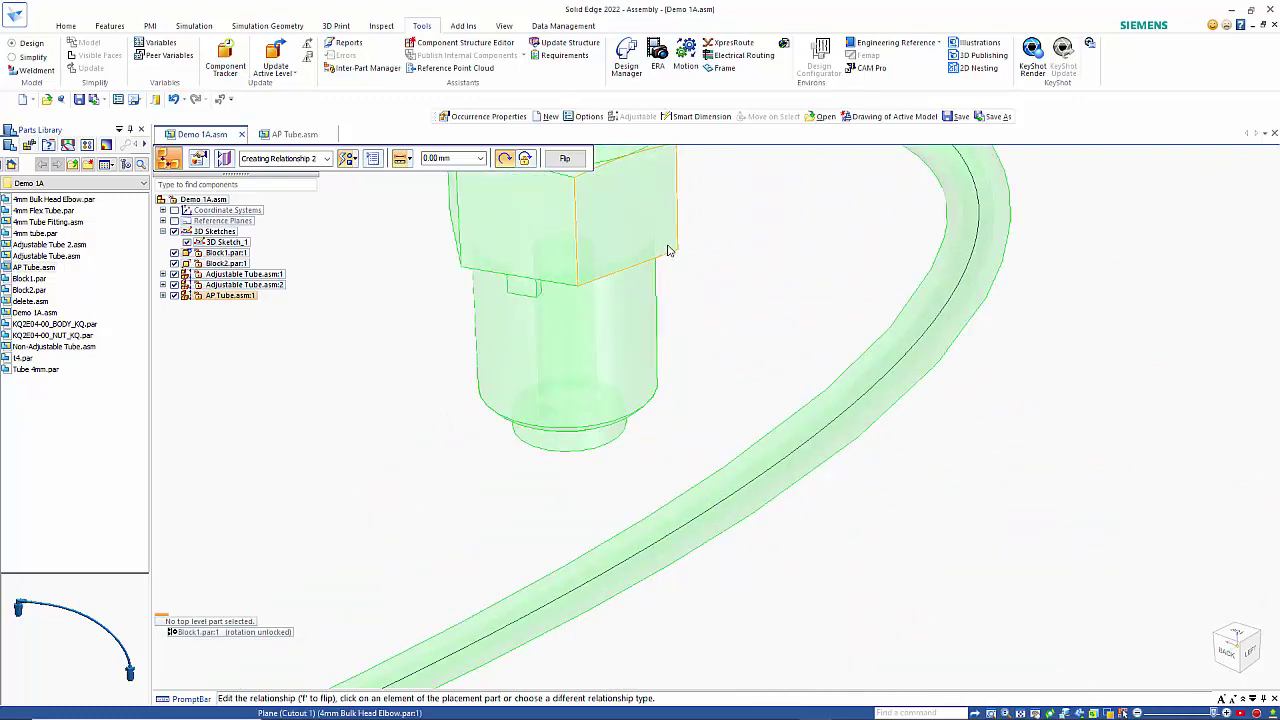
{"action": "right_click", "coordinate": [670, 251]}
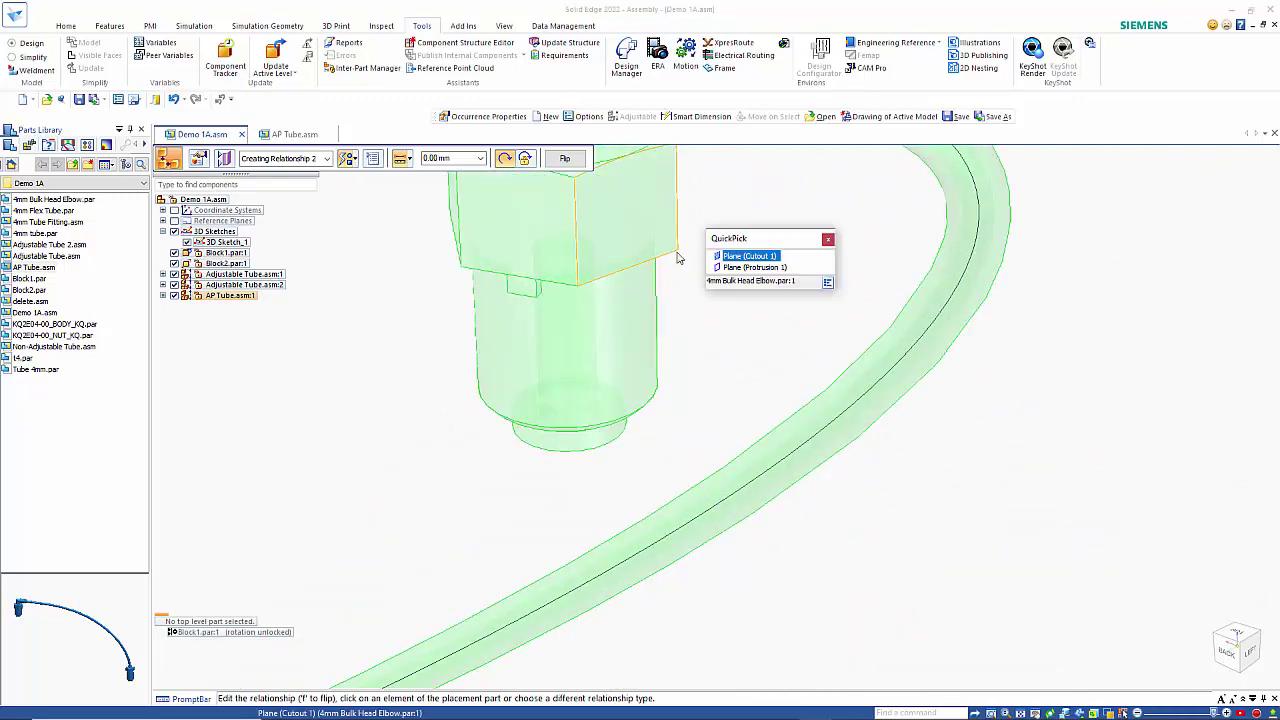
{"action": "left_click", "coordinate": [751, 267]}
{"action": "scroll", "coordinate": [725, 300], "scroll_direction": "down", "scroll_amount": 7}
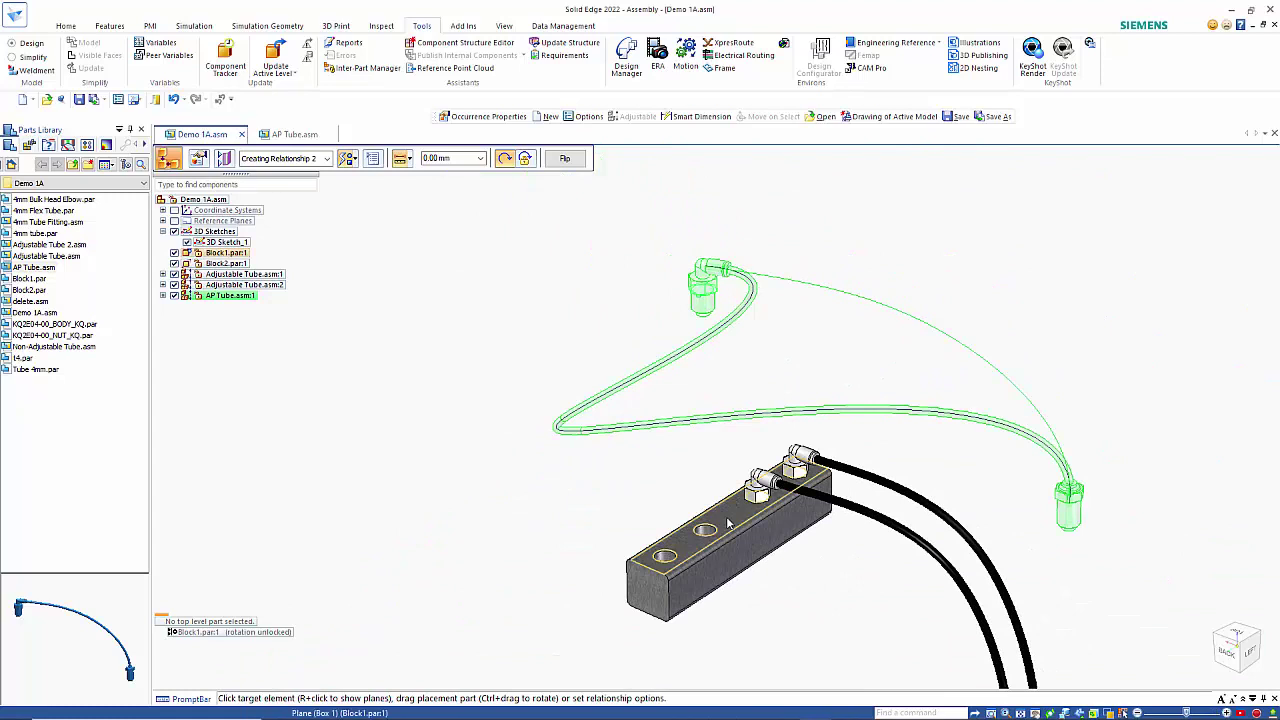
{"action": "left_click", "coordinate": [718, 468]}
Align the tube fitting's axis with the free Block2 hole nearest the existing fittings.
{"action": "scroll", "coordinate": [718, 470], "scroll_direction": "down", "scroll_amount": 5}
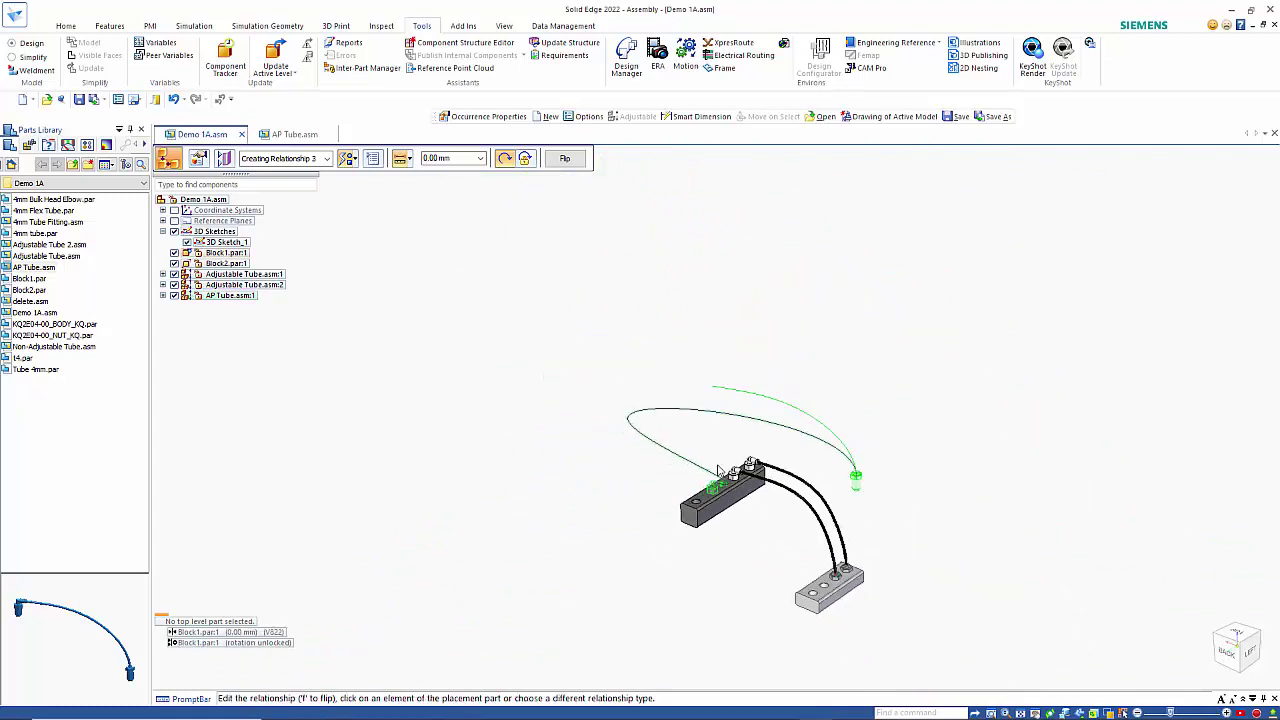
{"action": "left_click", "coordinate": [860, 495]}
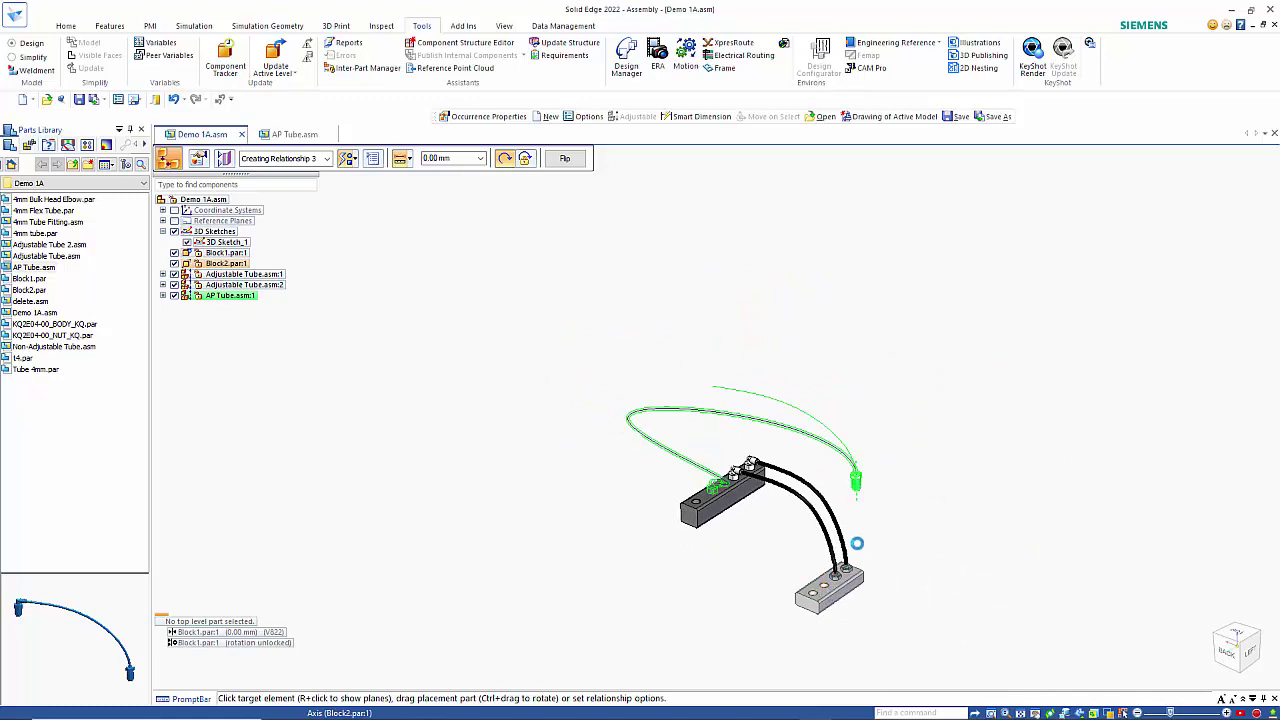
{"action": "left_click", "coordinate": [856, 540]}
Mate the underside of the tube fitting's hexagonal nut with the upper face of Block2 at 0.00 mm offset, and finish placing AP Tube.asm.
{"action": "scroll", "coordinate": [828, 505], "scroll_direction": "up", "scroll_amount": 8}
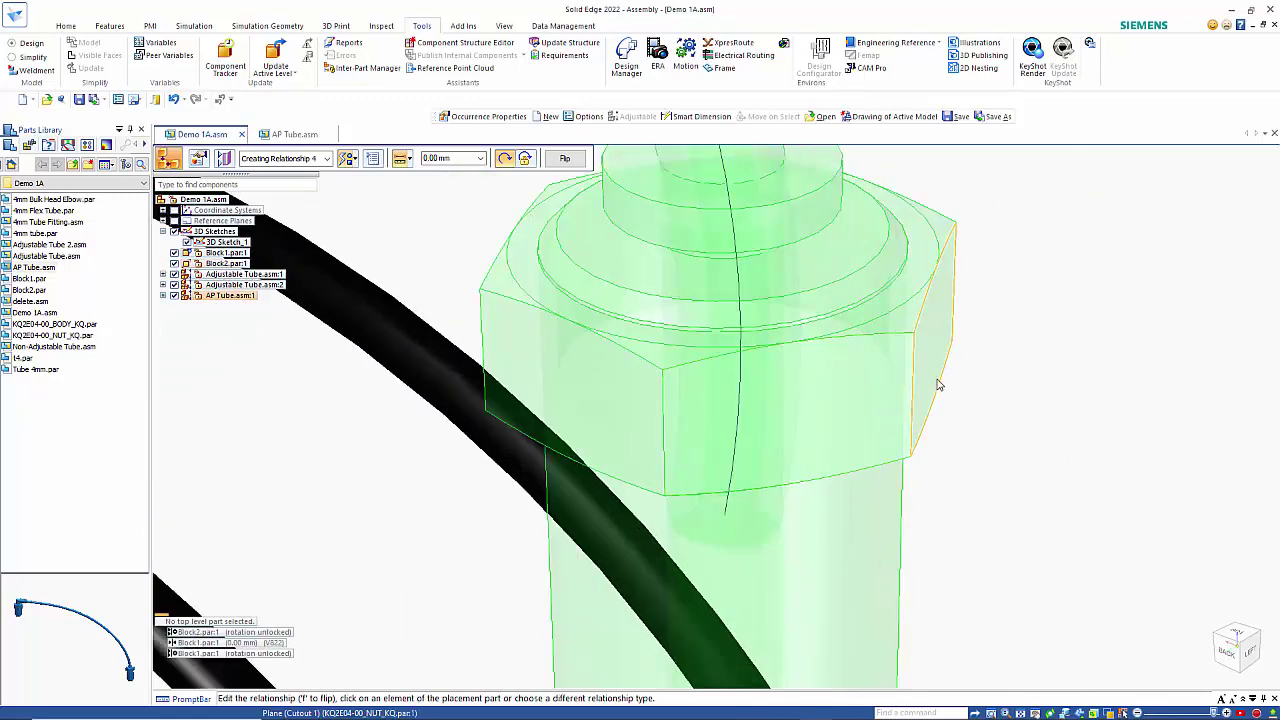
{"action": "right_click", "coordinate": [967, 392]}
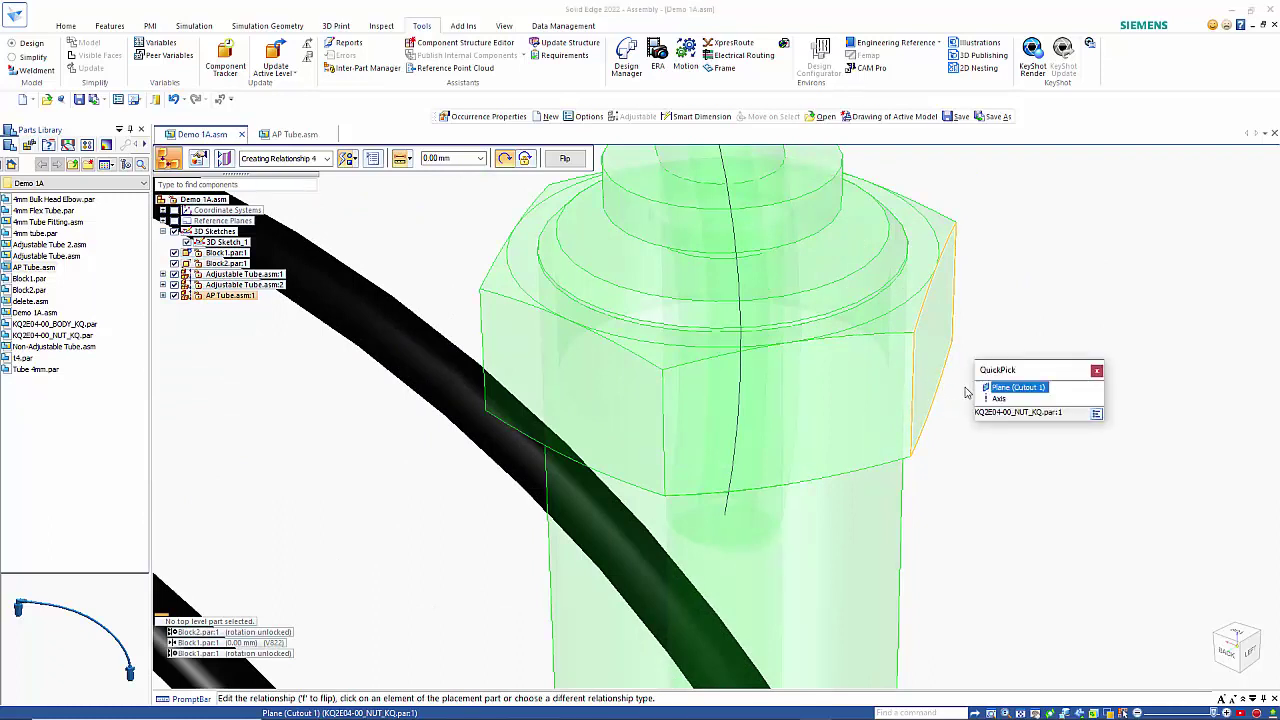
{"action": "left_click", "coordinate": [997, 389]}
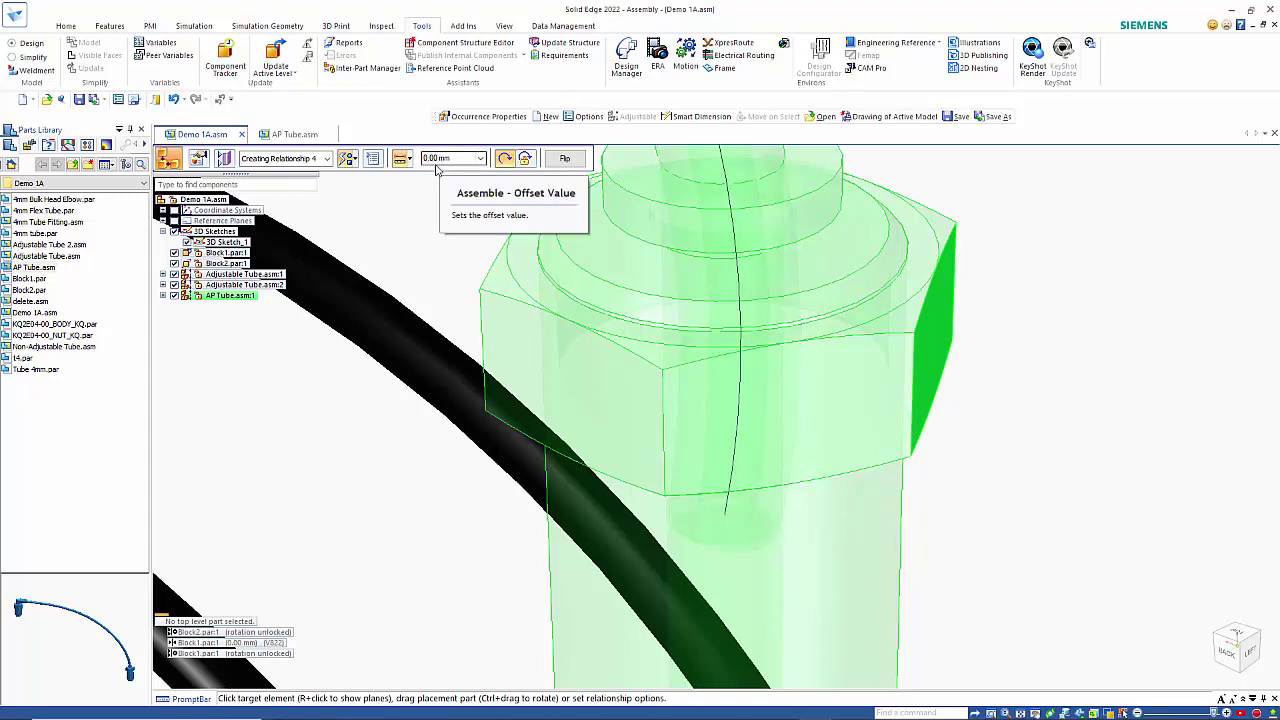
{"action": "left_click", "coordinate": [358, 162]}
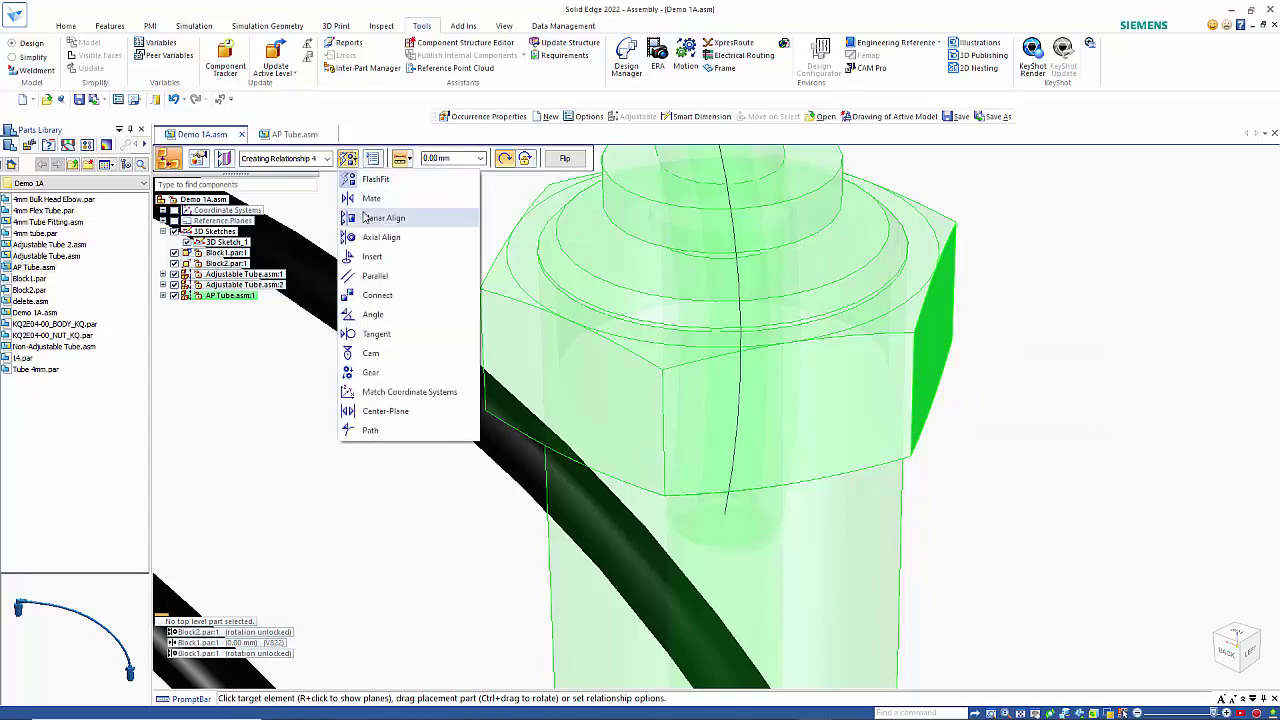
{"action": "left_click", "coordinate": [375, 194]}
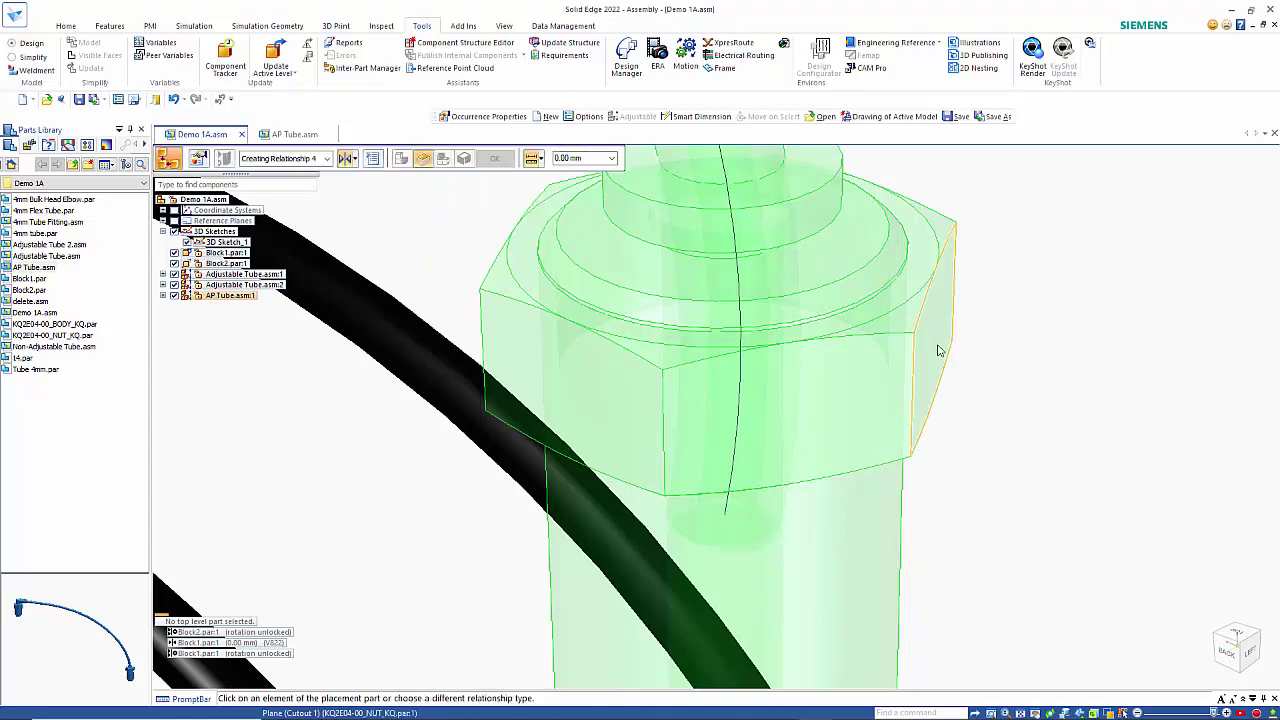
{"action": "left_click", "coordinate": [938, 350]}
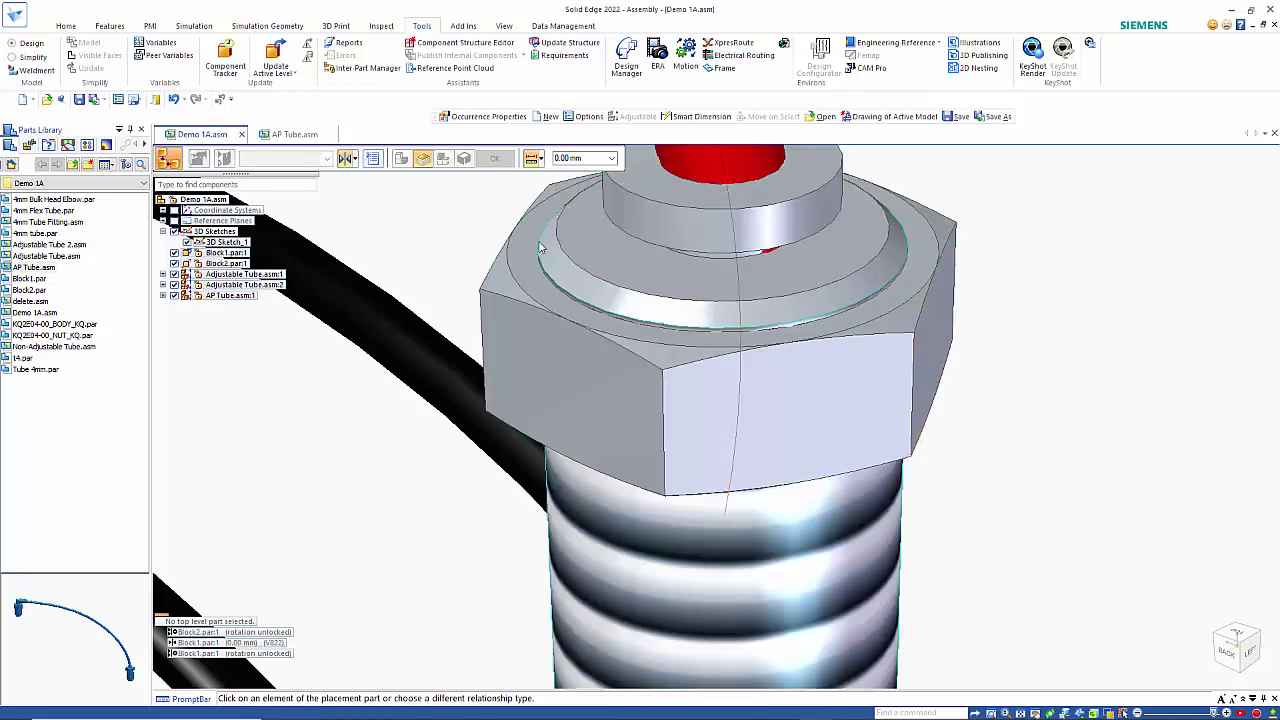
{"action": "right_click", "coordinate": [925, 405]}
{"action": "left_click", "coordinate": [1005, 424]}
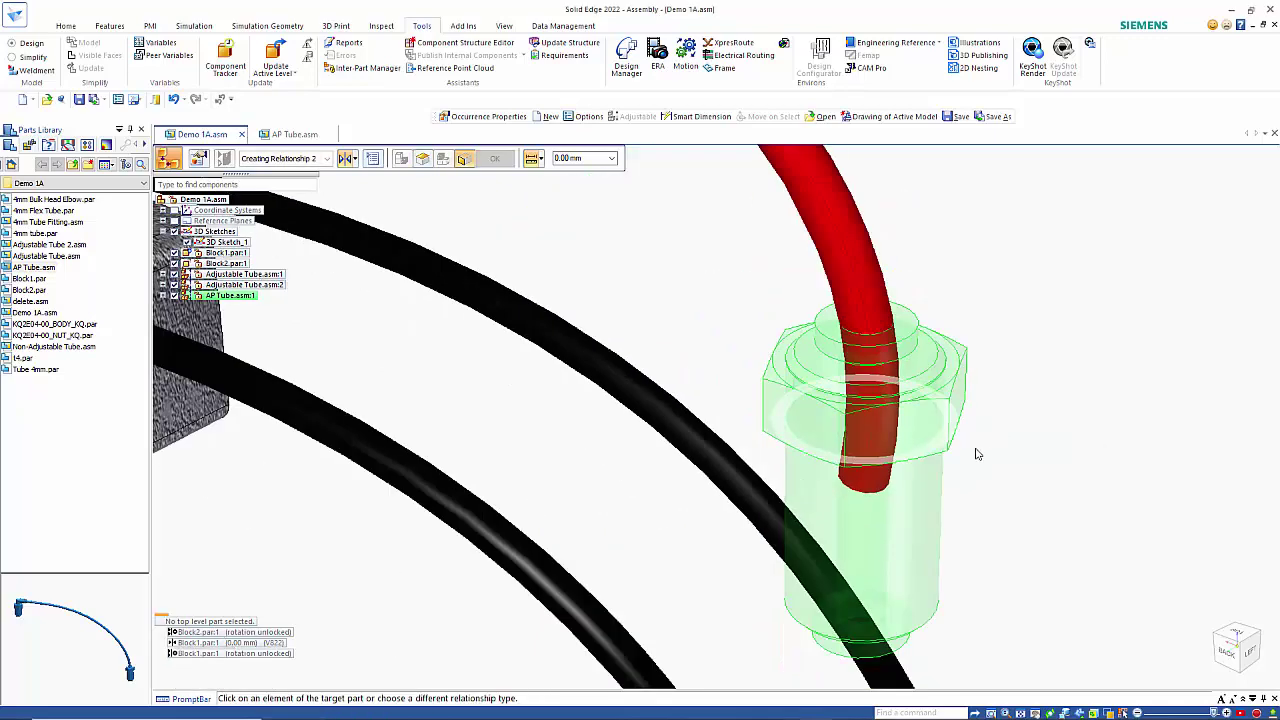
{"action": "scroll", "coordinate": [976, 456], "scroll_direction": "down", "scroll_amount": 5}
{"action": "scroll", "coordinate": [977, 500], "scroll_direction": "down", "scroll_amount": 3}
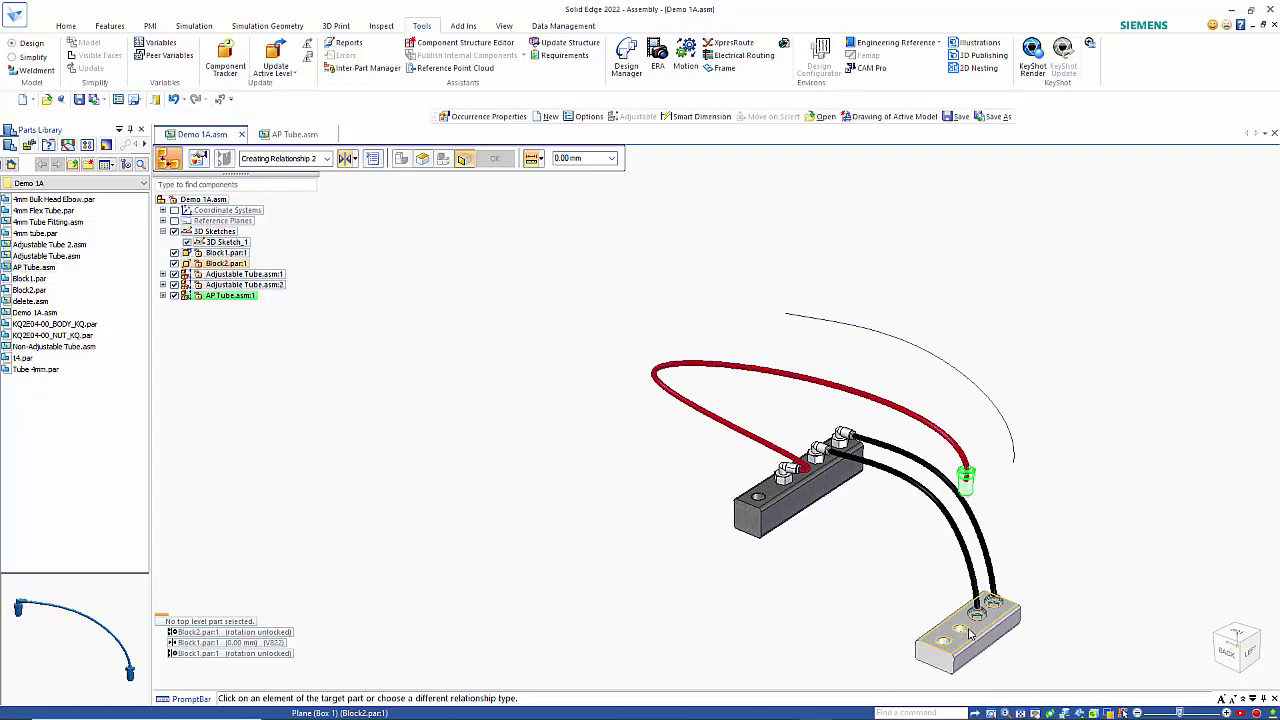
{"action": "left_click", "coordinate": [975, 636]}
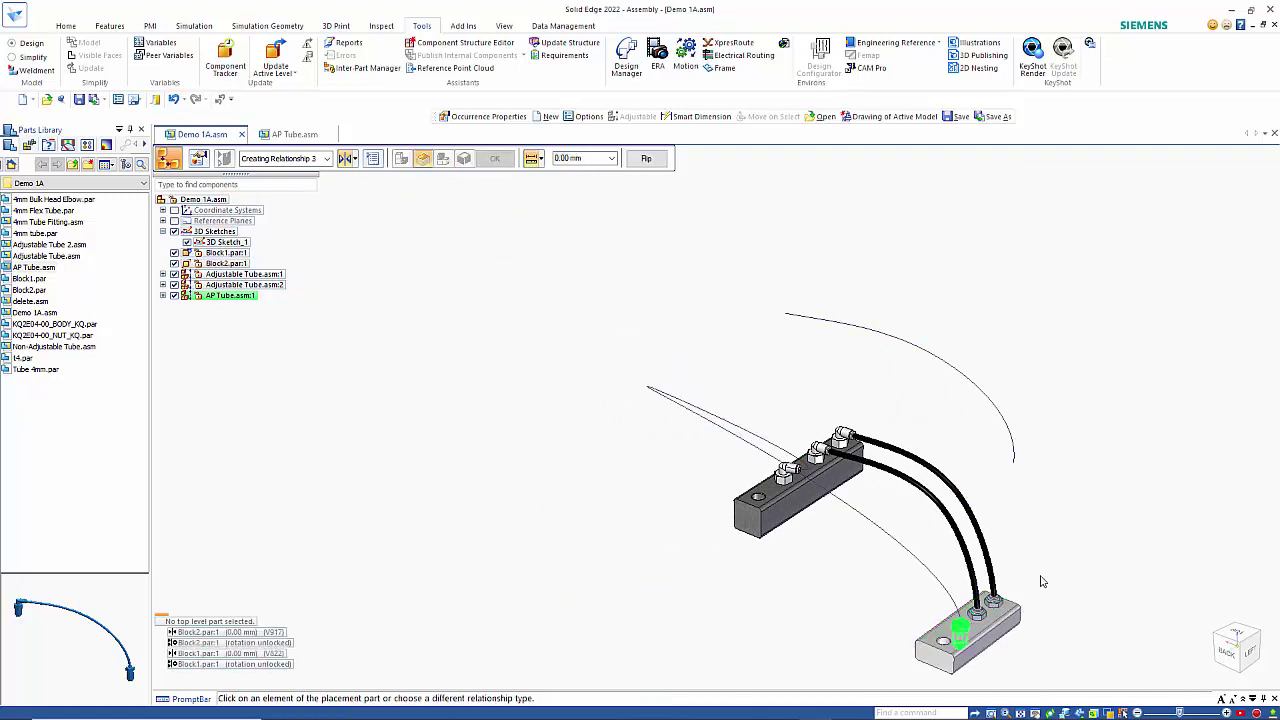
{"action": "scroll", "coordinate": [1036, 617], "scroll_direction": "up", "scroll_amount": 2}
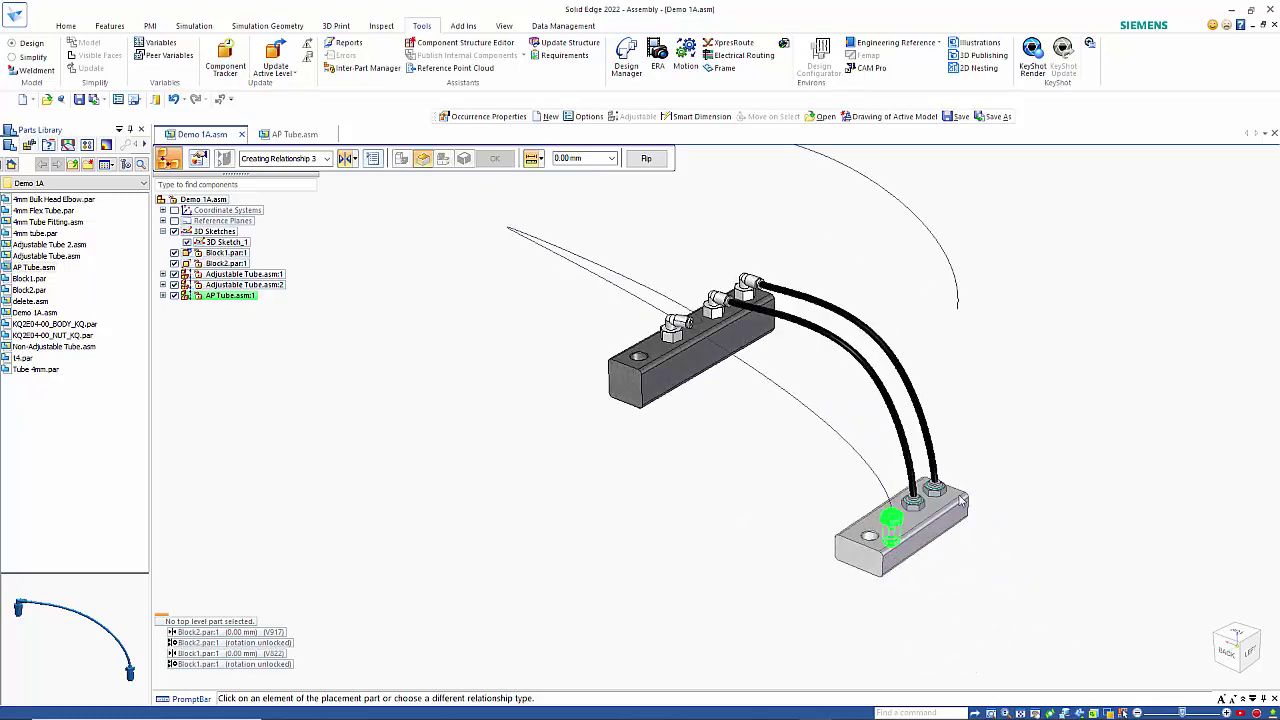
{"action": "middle_click_drag", "start_coordinate": [960, 500], "coordinate": [882, 472]}
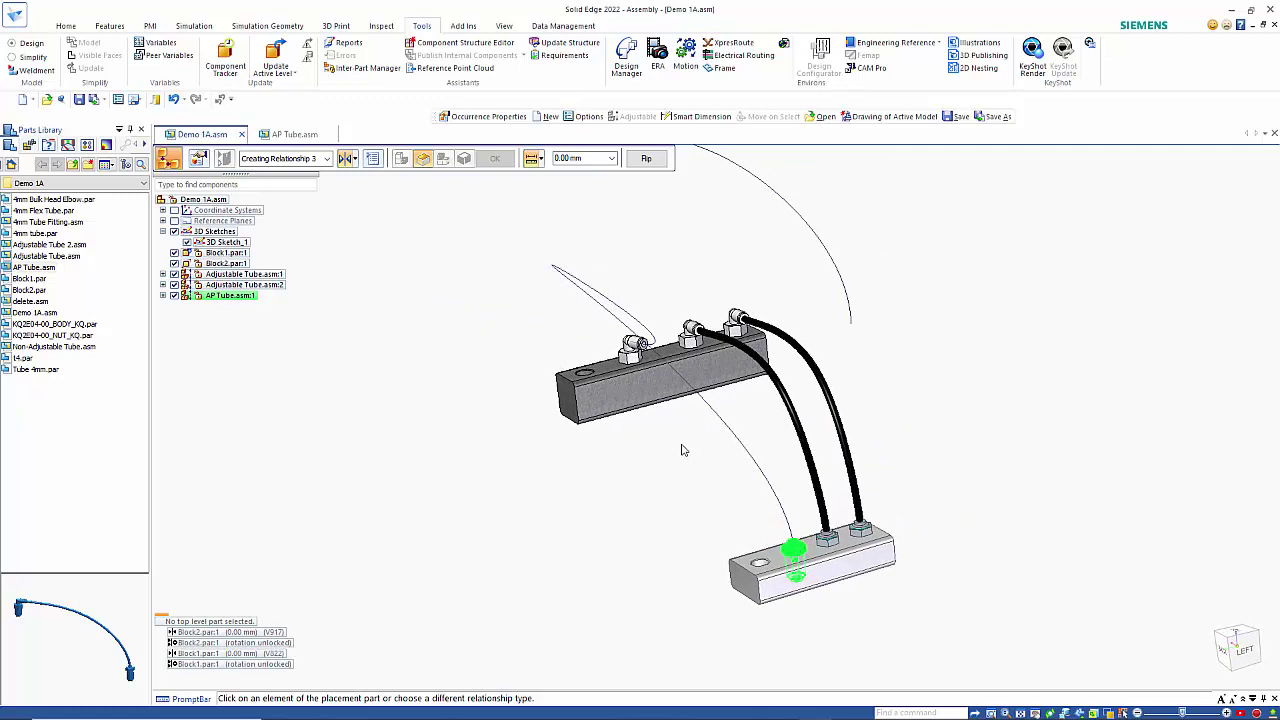
{"action": "key", "text": "Escape"}
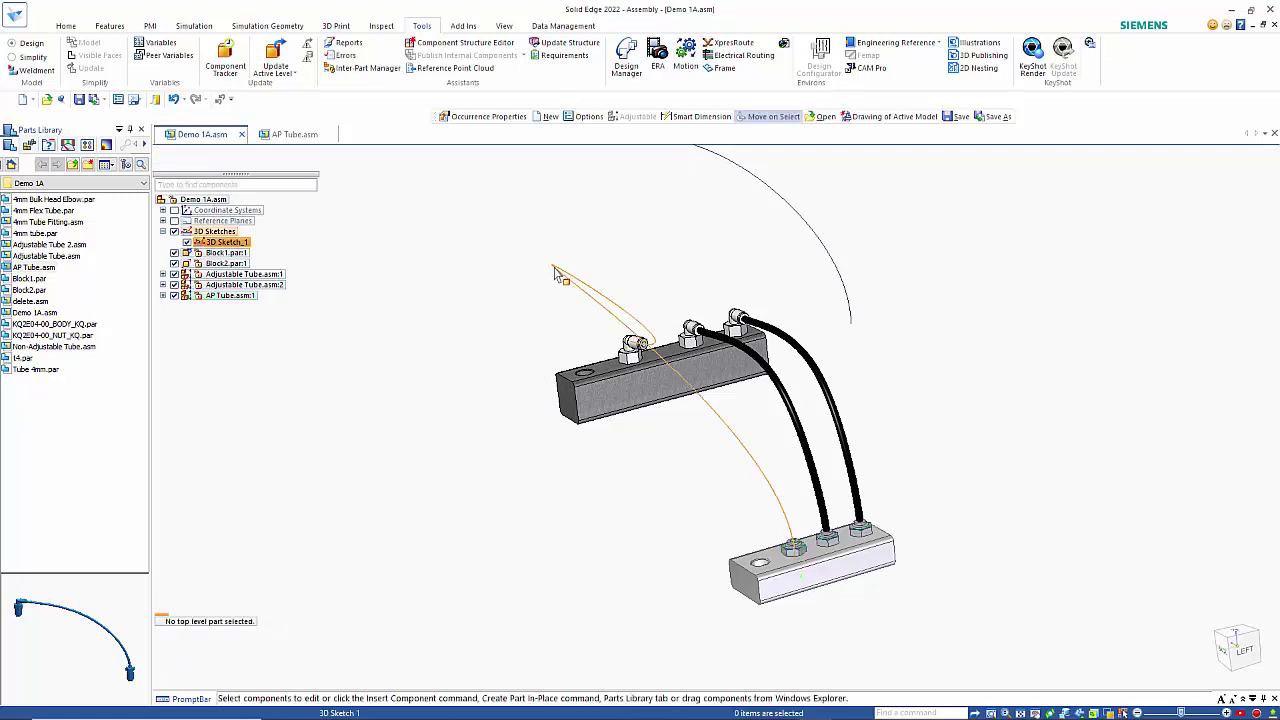
Rotate the new 4mm Bulk Head Elbow about its vertical Z axis with Drag Component so its outlet faces Block2.
{"action": "left_click", "coordinate": [636, 362]}
{"action": "middle_click_drag", "start_coordinate": [894, 369], "coordinate": [914, 418]}
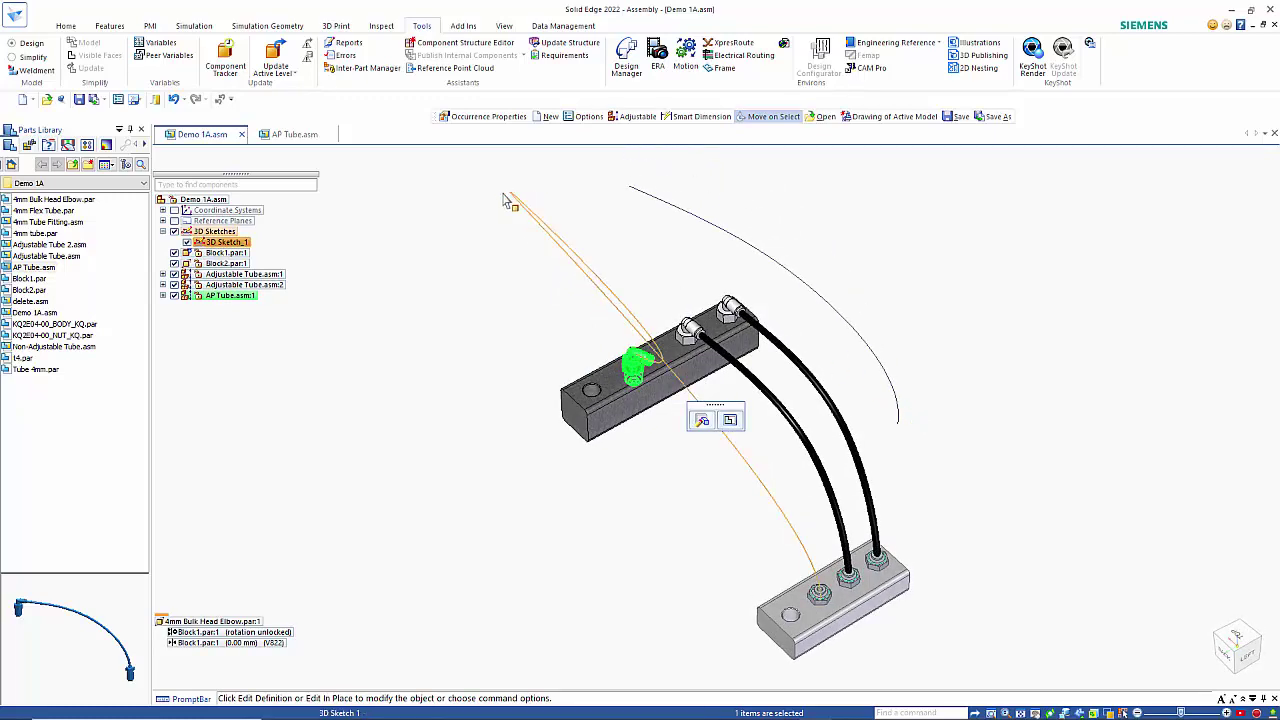
{"action": "left_click", "coordinate": [68, 27]}
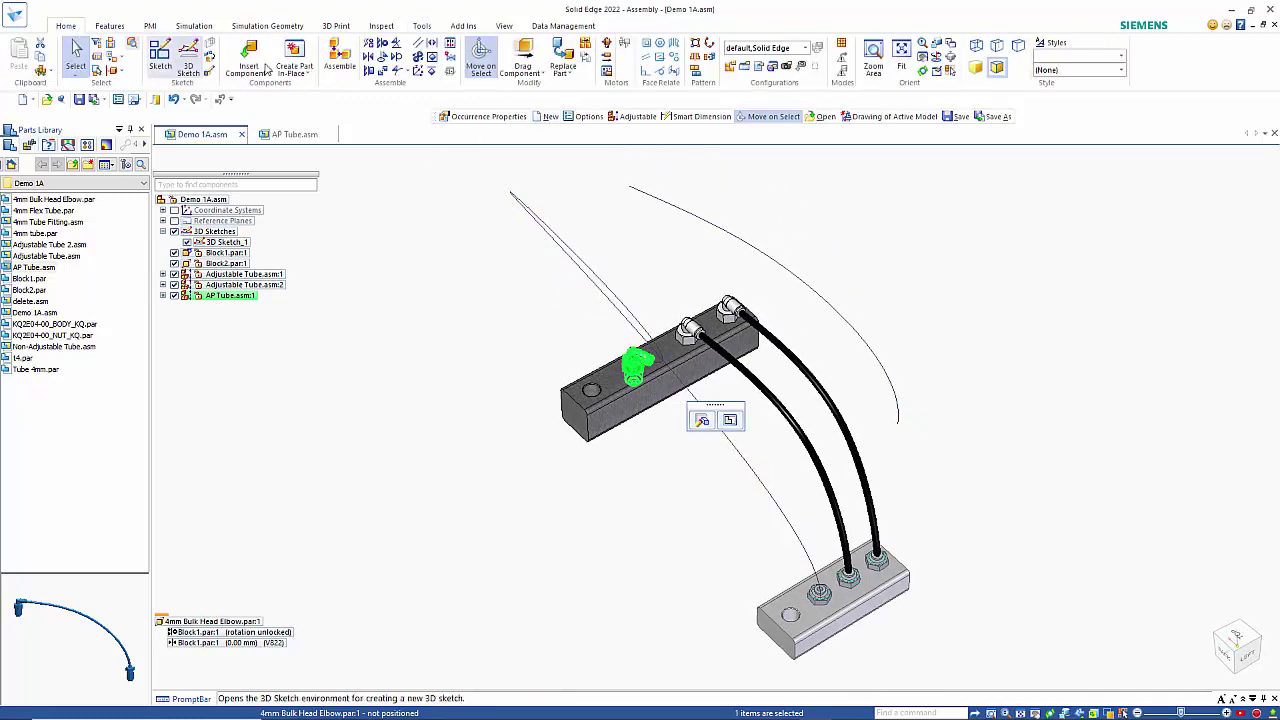
{"action": "left_click", "coordinate": [522, 70]}
{"action": "left_click", "coordinate": [632, 364]}
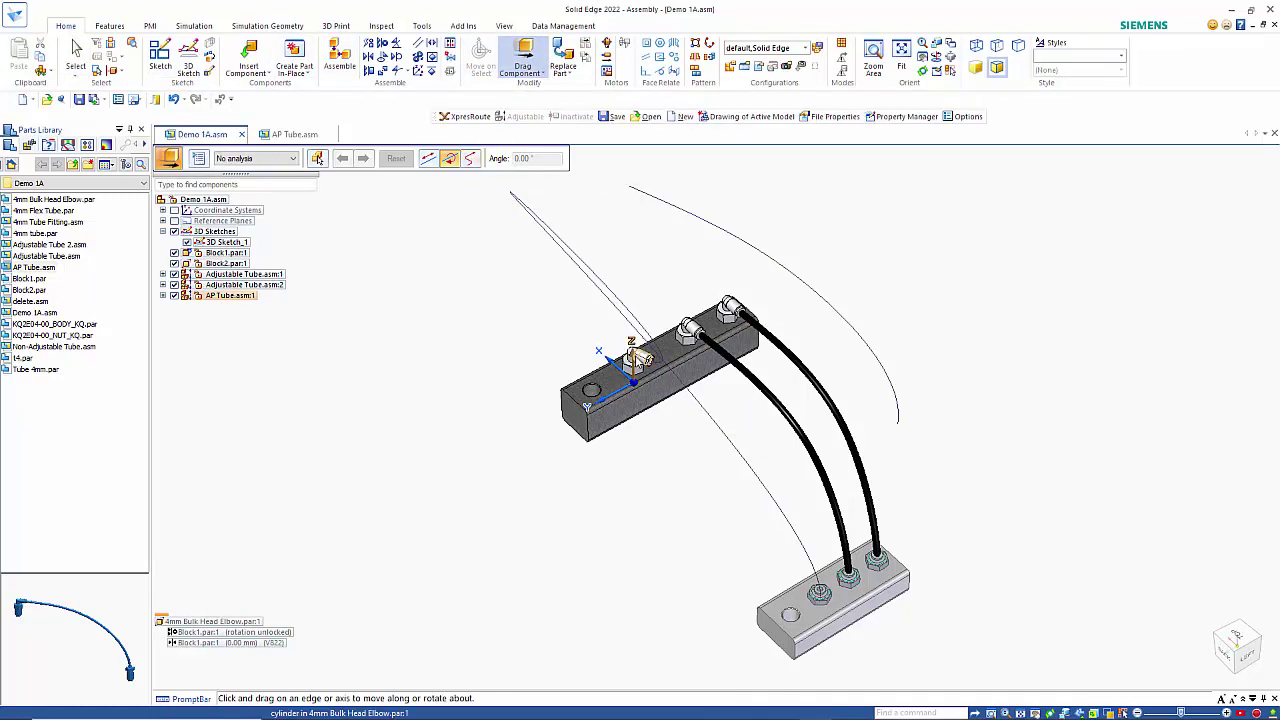
{"action": "left_click", "coordinate": [636, 367]}
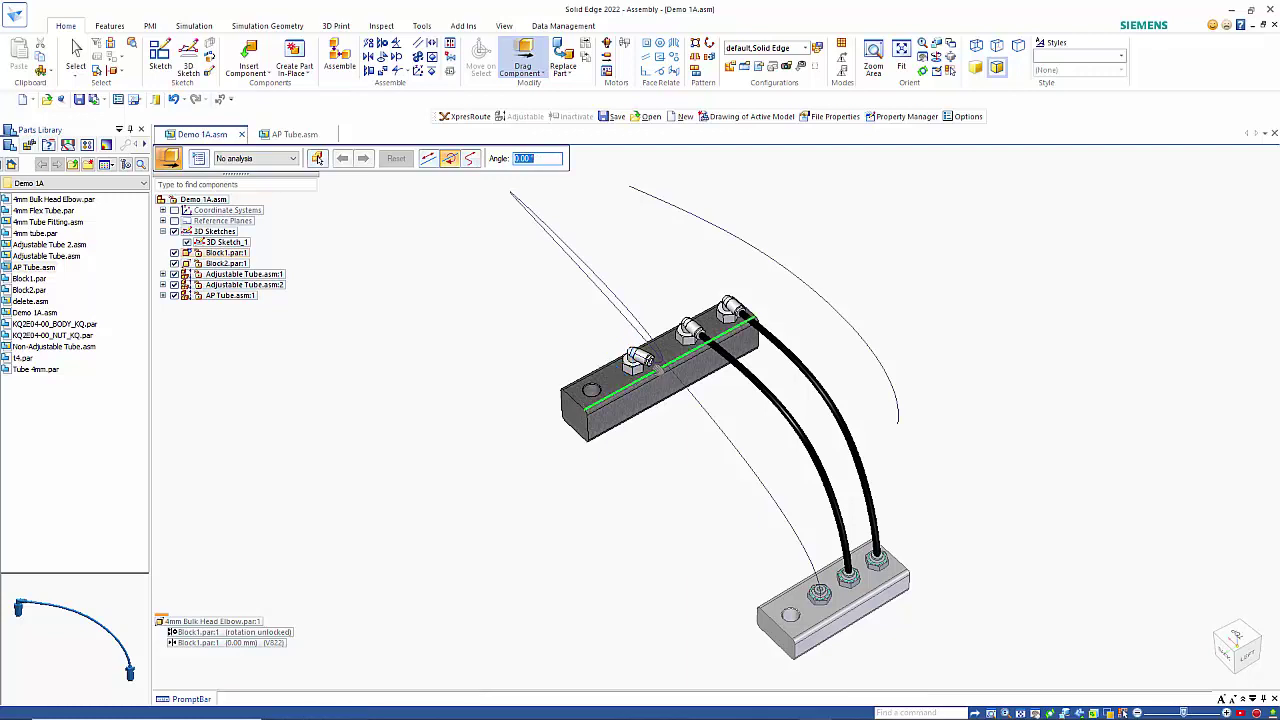
{"action": "left_click", "coordinate": [633, 363]}
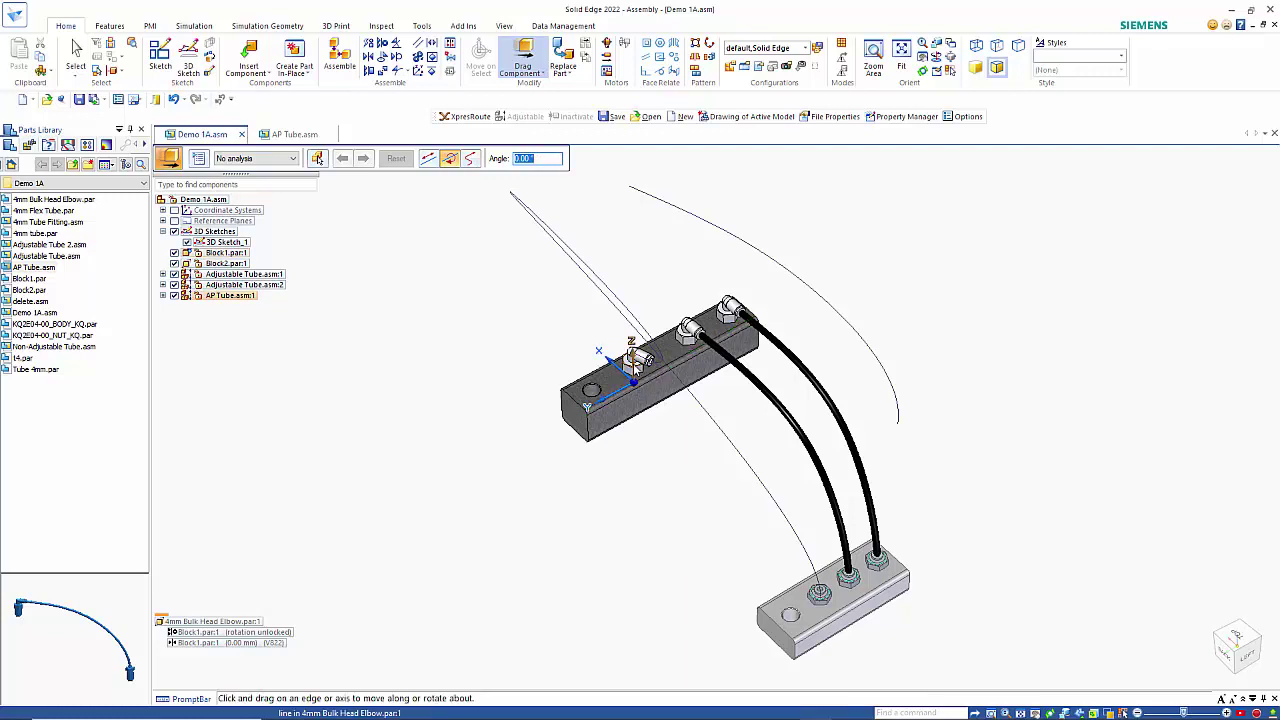
{"action": "left_click_drag", "start_coordinate": [684, 423], "coordinate": [684, 430]}
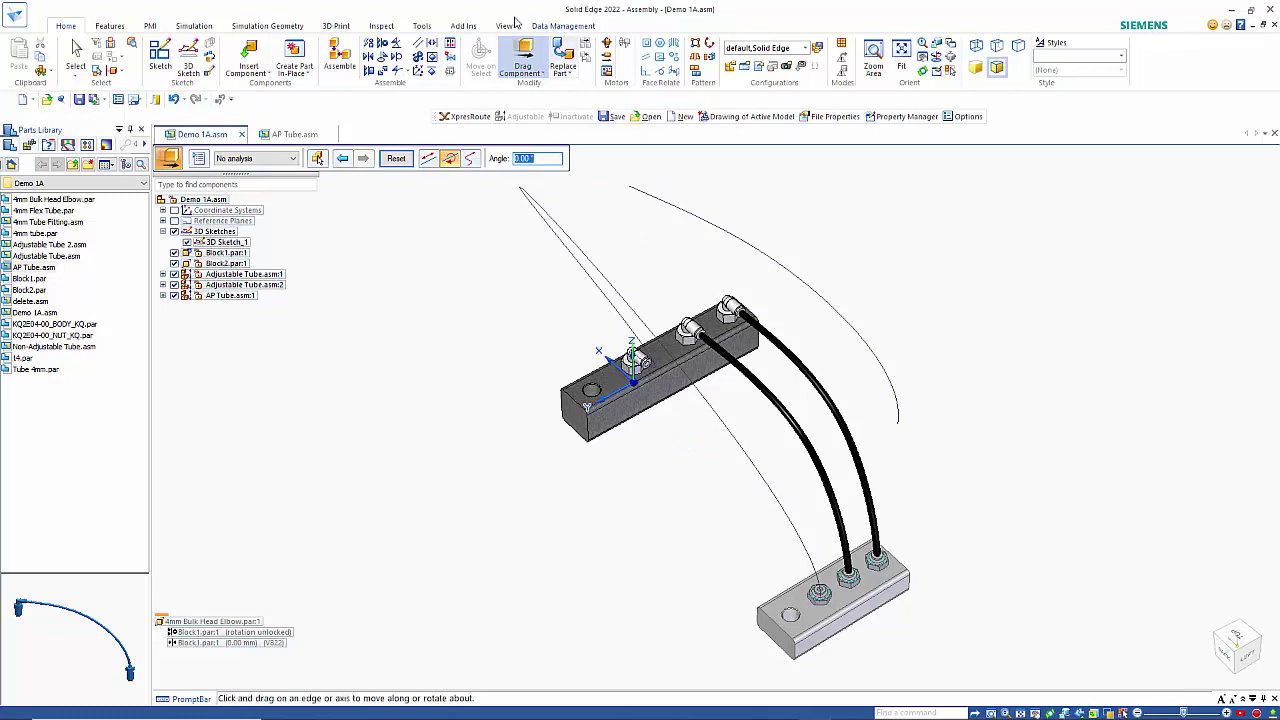
Enter XpresRoute and open the 3D sketch holding the new tube's looped path for editing.
{"action": "left_click", "coordinate": [421, 28]}
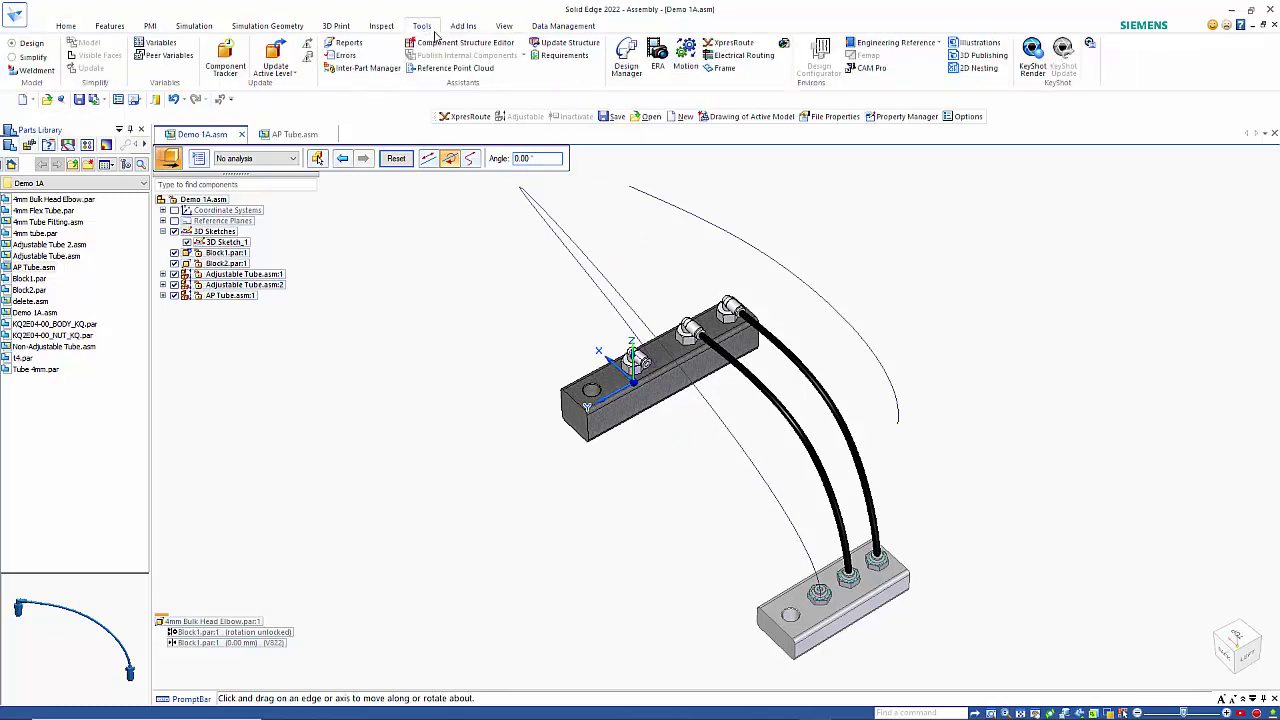
{"action": "left_click", "coordinate": [737, 45]}
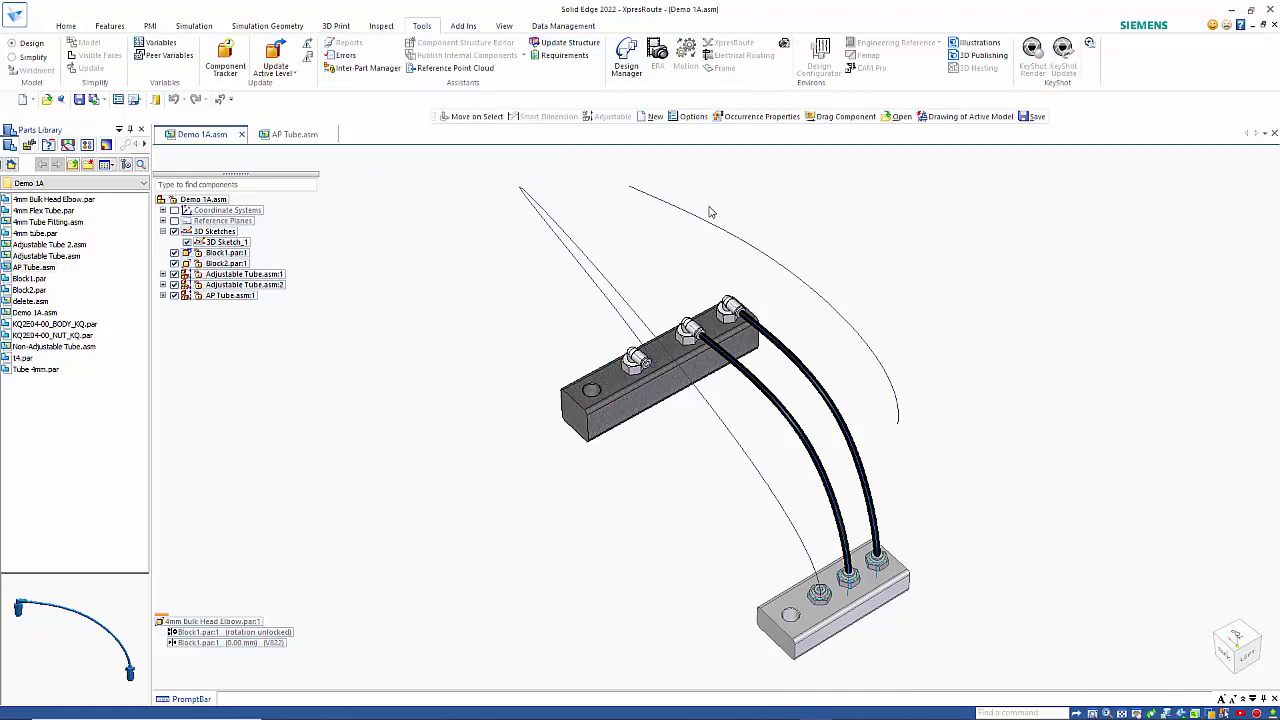
{"action": "left_click", "coordinate": [716, 413]}
{"action": "mouse_move", "coordinate": [700, 455]}
{"action": "middle_mouse_down"}
{"action": "mouse_move", "coordinate": [699, 405]}
{"action": "mouse_move", "coordinate": [685, 410]}
{"action": "middle_mouse_up"}
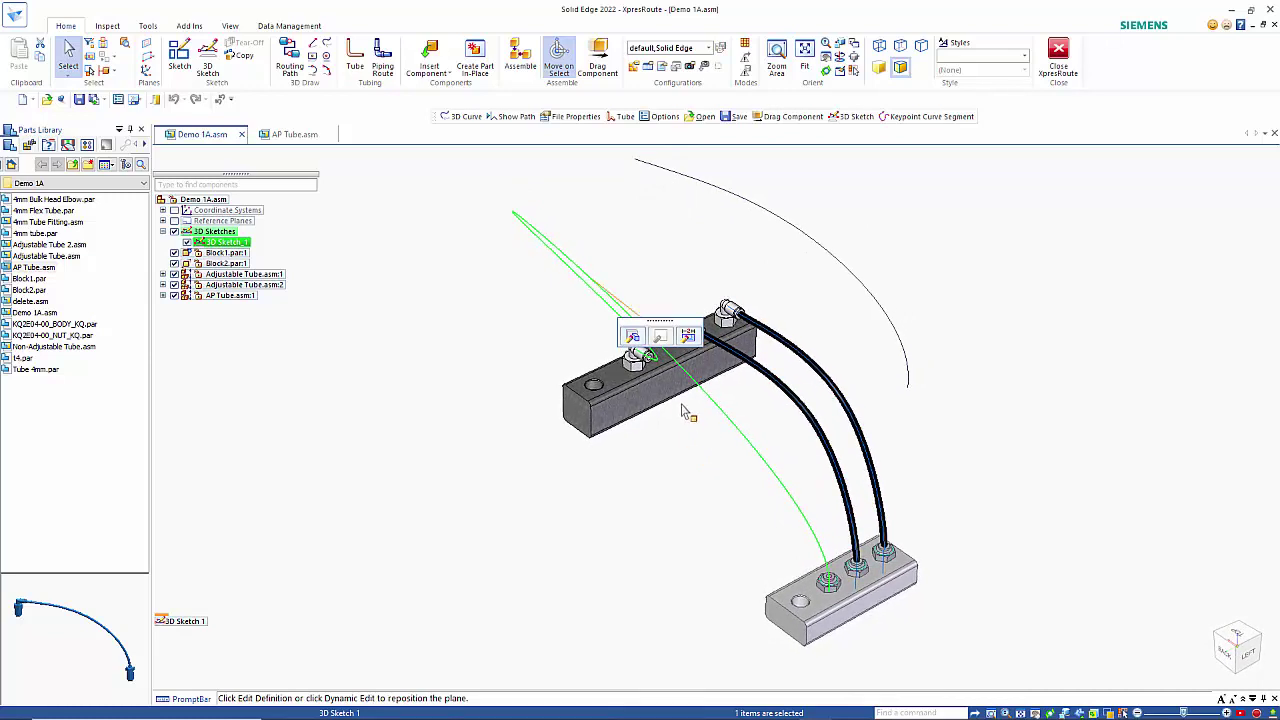
{"action": "left_click", "coordinate": [632, 336]}
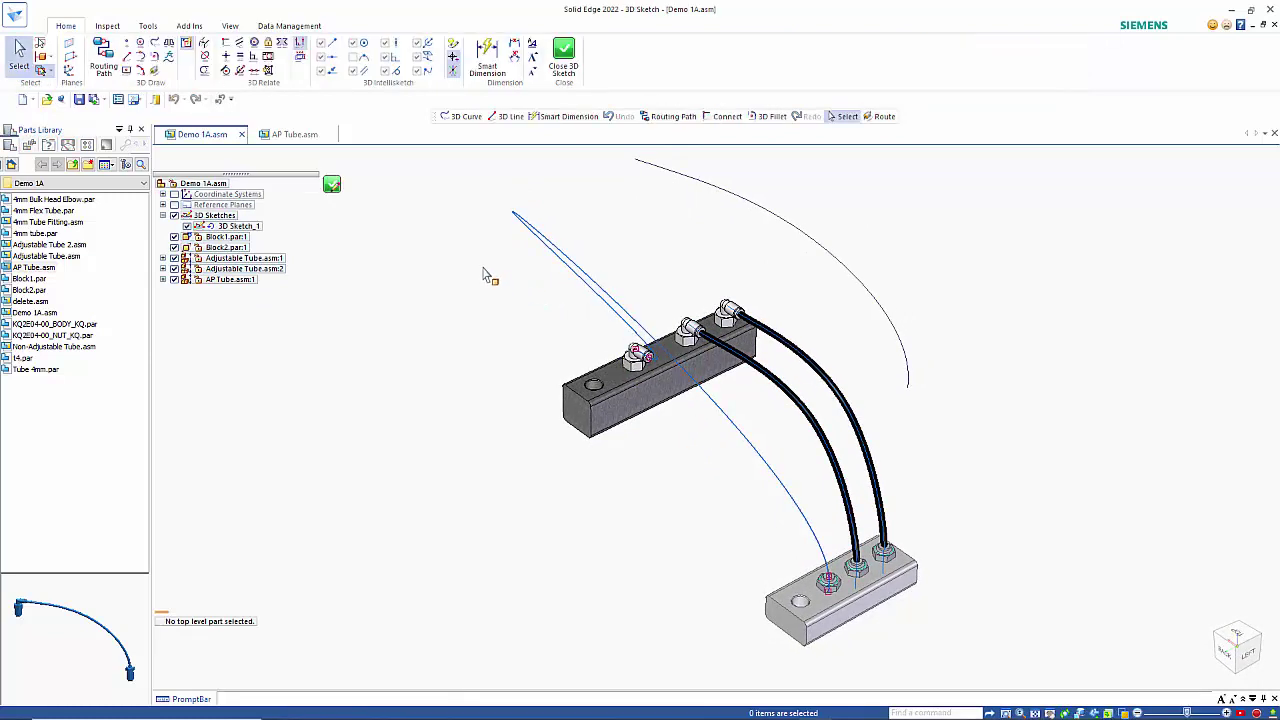
Move the curve's outlying middle point in the XZ plane into the span between the Block1 elbow and the Block2 fitting.
{"action": "left_click", "coordinate": [550, 247]}
{"action": "left_click", "coordinate": [507, 211]}
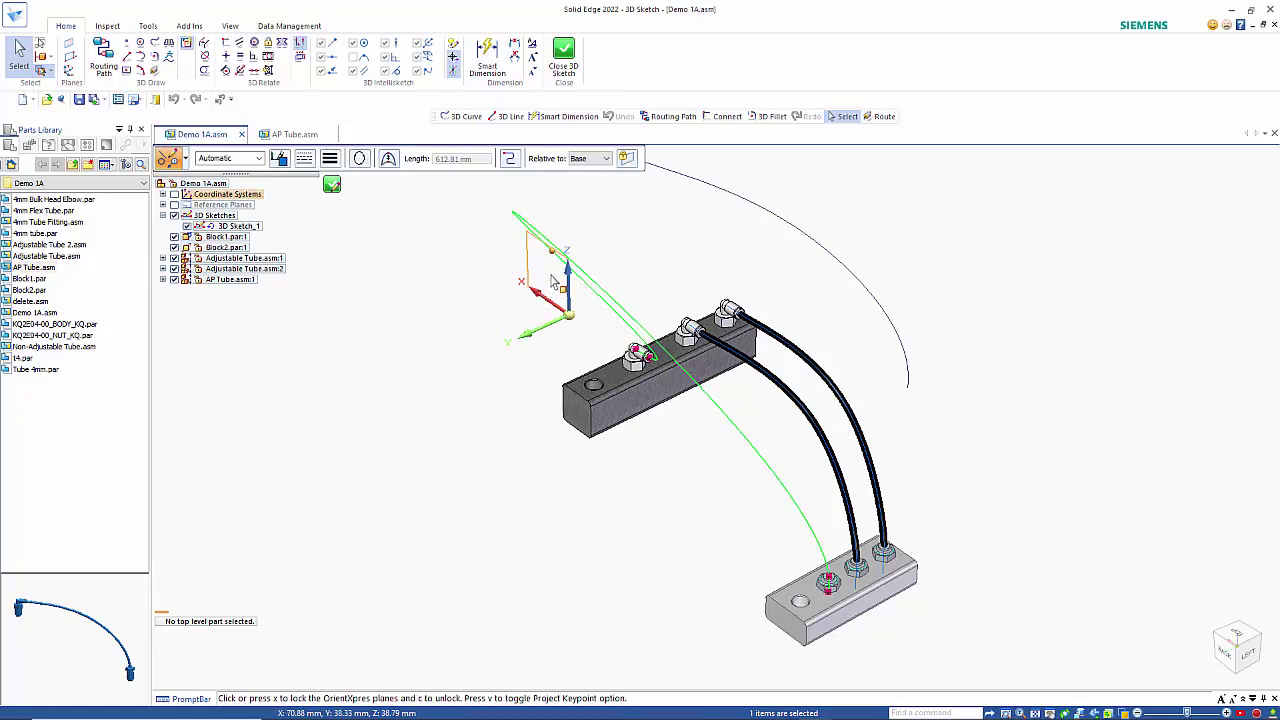
{"action": "left_click", "coordinate": [552, 275]}
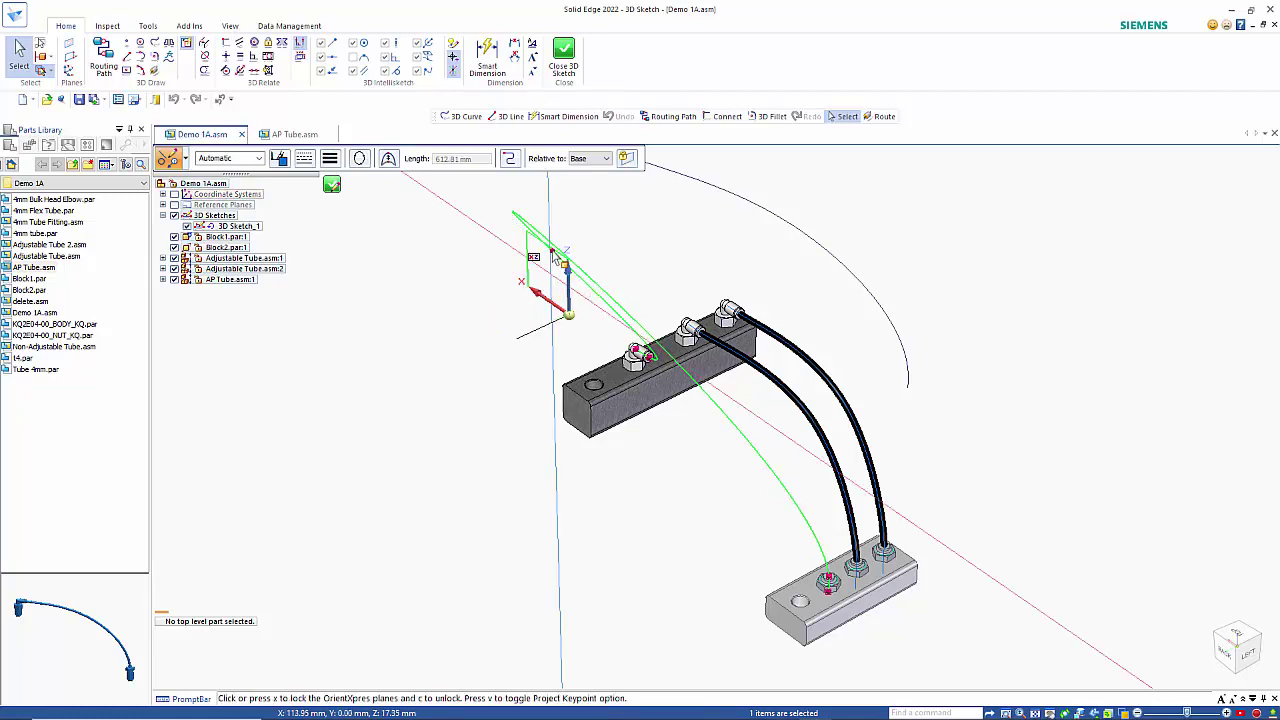
{"action": "mouse_move", "coordinate": [553, 251]}
{"action": "left_mouse_down"}
{"action": "mouse_move", "coordinate": [672, 415]}
{"action": "mouse_move", "coordinate": [712, 423]}
{"action": "mouse_move", "coordinate": [720, 400]}
{"action": "left_mouse_up"}
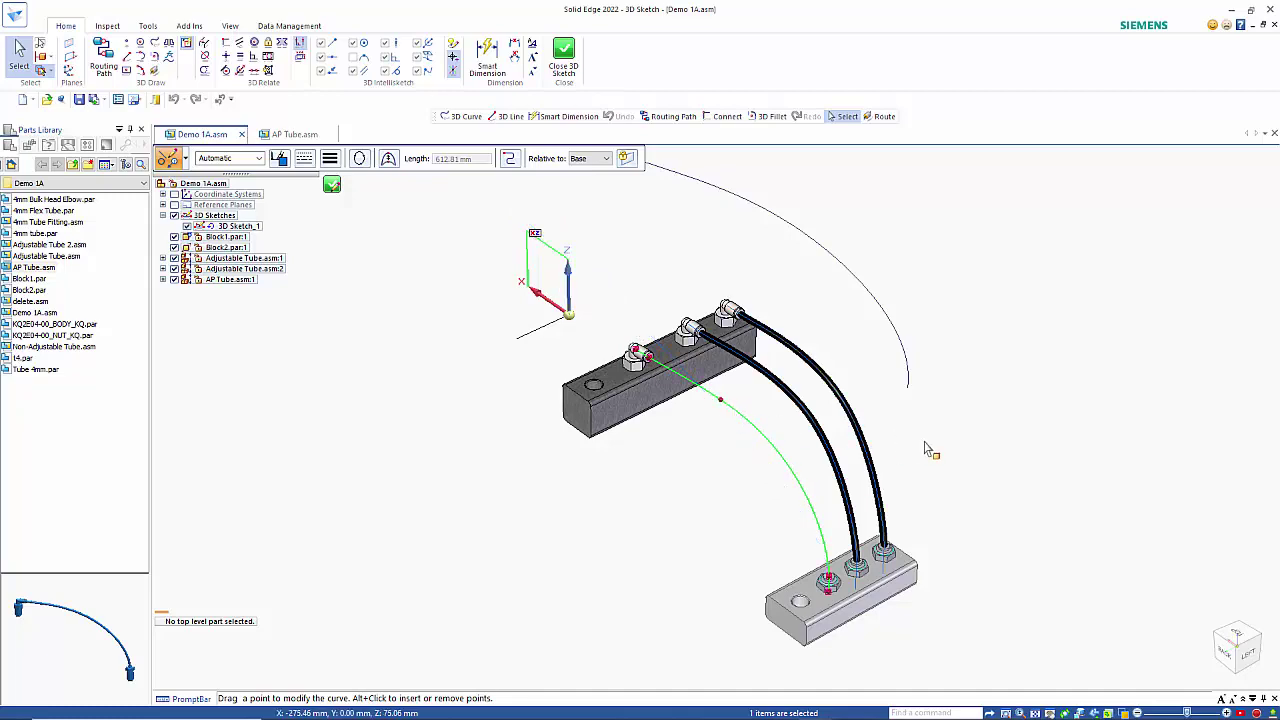
Shift the curve's middle point further along the span toward the Block2 fitting.
{"action": "middle_click_drag", "start_coordinate": [926, 450], "coordinate": [781, 400]}
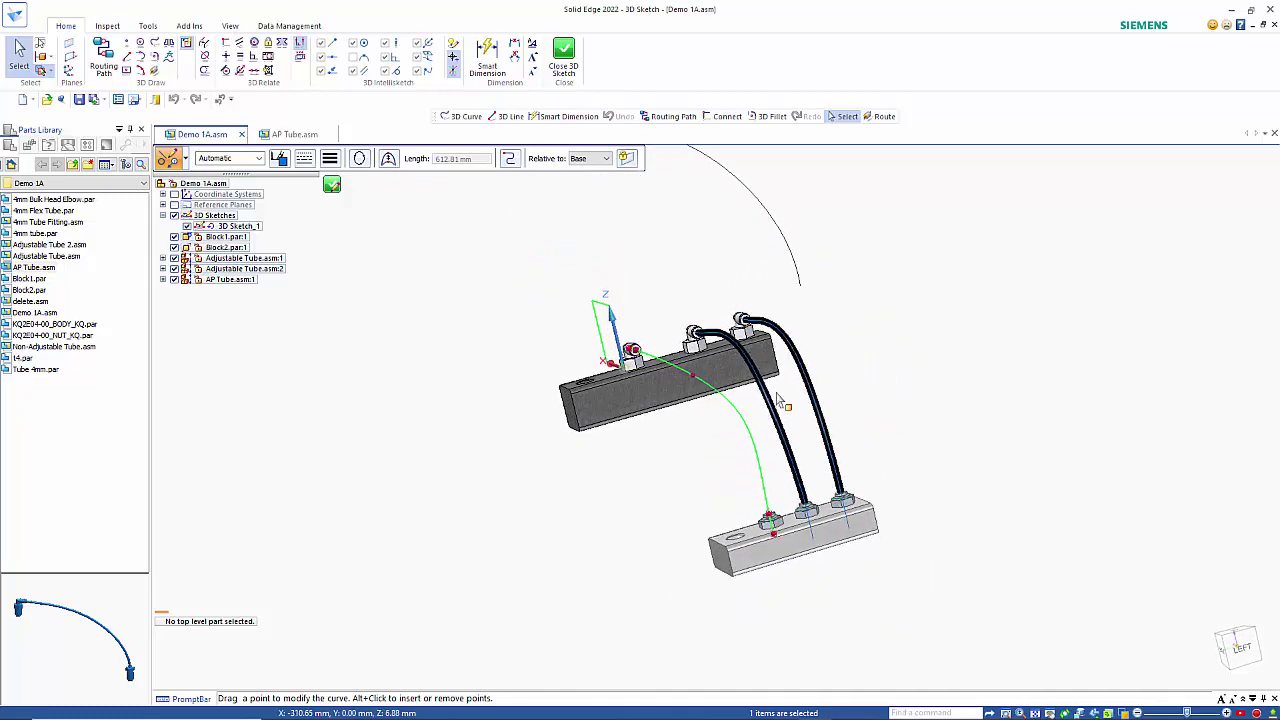
{"action": "left_click_drag", "start_coordinate": [692, 377], "coordinate": [723, 402]}
{"action": "middle_click_drag", "start_coordinate": [869, 398], "coordinate": [954, 373]}
{"action": "middle_click_drag", "start_coordinate": [936, 429], "coordinate": [928, 468]}
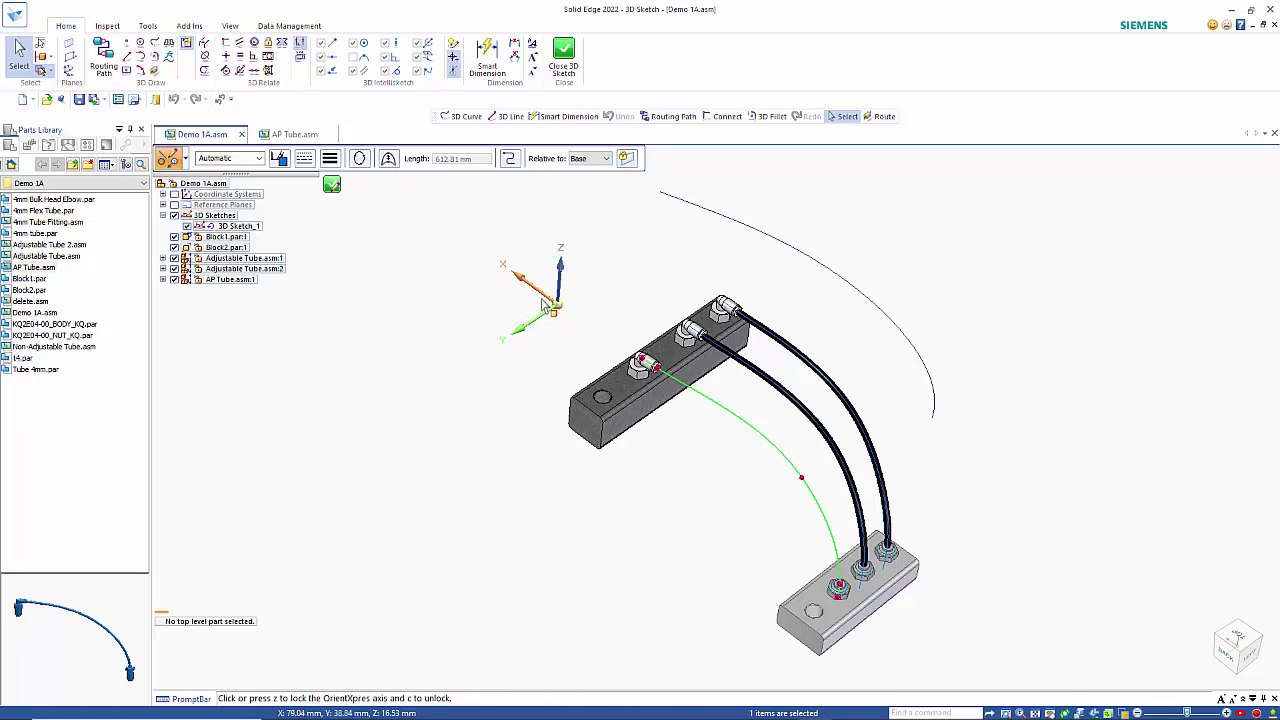
Move the curve's middle point slightly back toward the Block1 elbow for an even bend, and close the 3D sketch.
{"action": "middle_click_drag", "start_coordinate": [545, 305], "coordinate": [531, 371]}
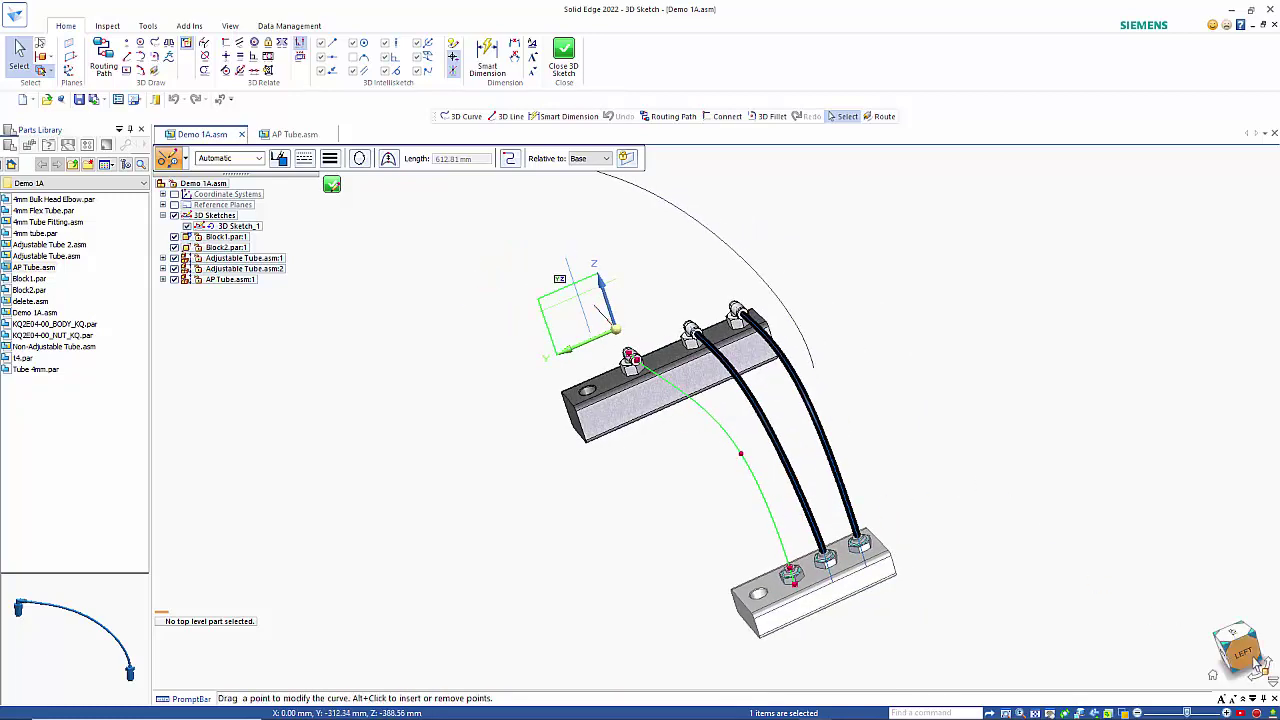
{"action": "left_click", "coordinate": [1240, 650]}
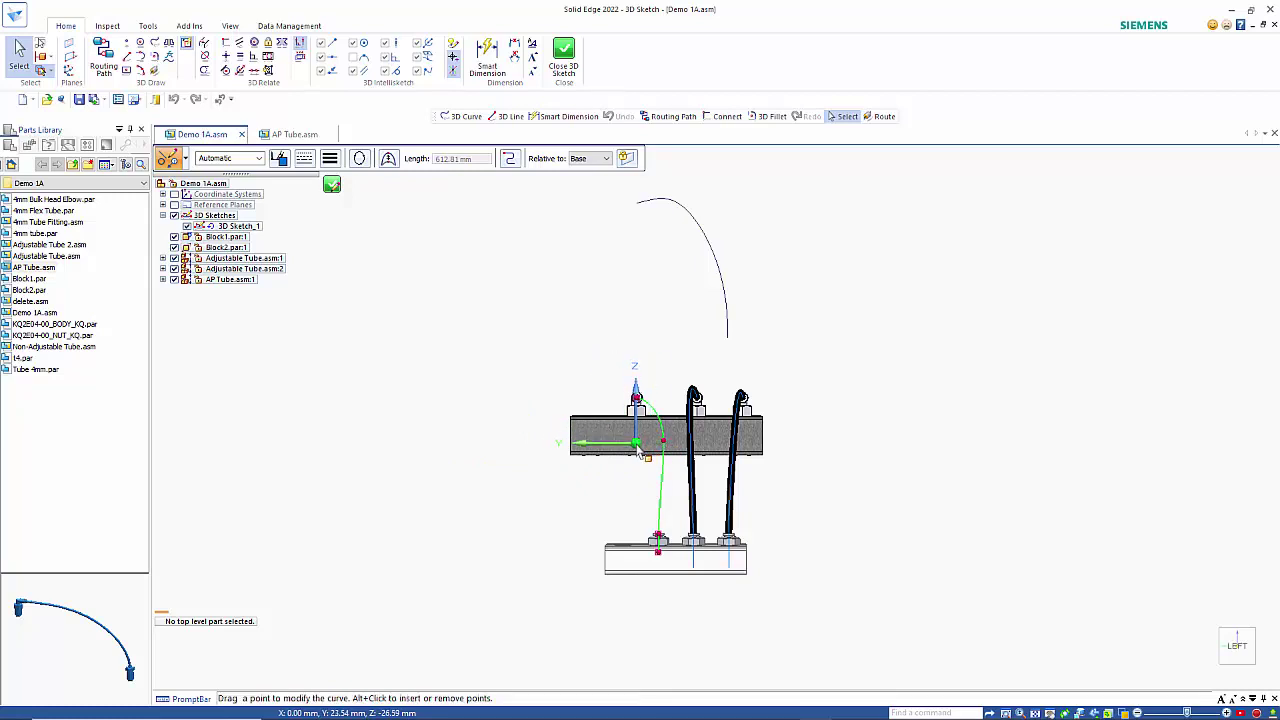
{"action": "middle_click_drag", "start_coordinate": [583, 490], "coordinate": [687, 530]}
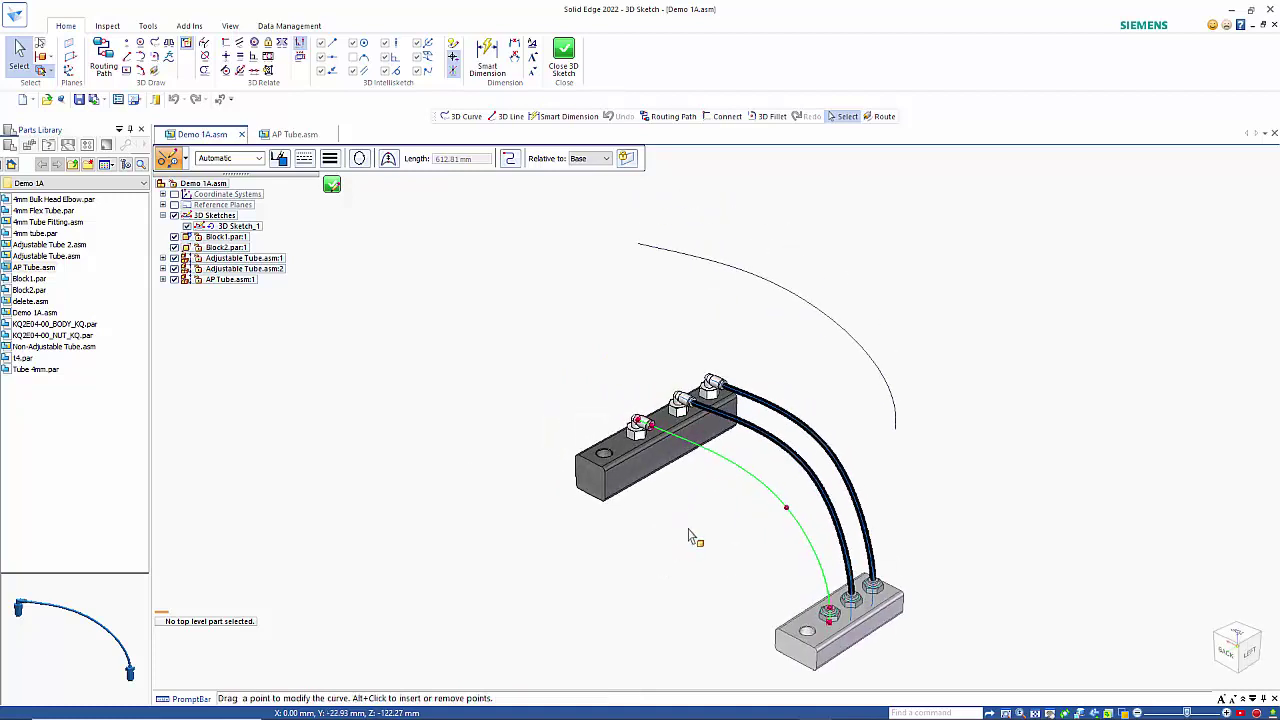
{"action": "left_click_drag", "start_coordinate": [788, 509], "coordinate": [754, 482]}
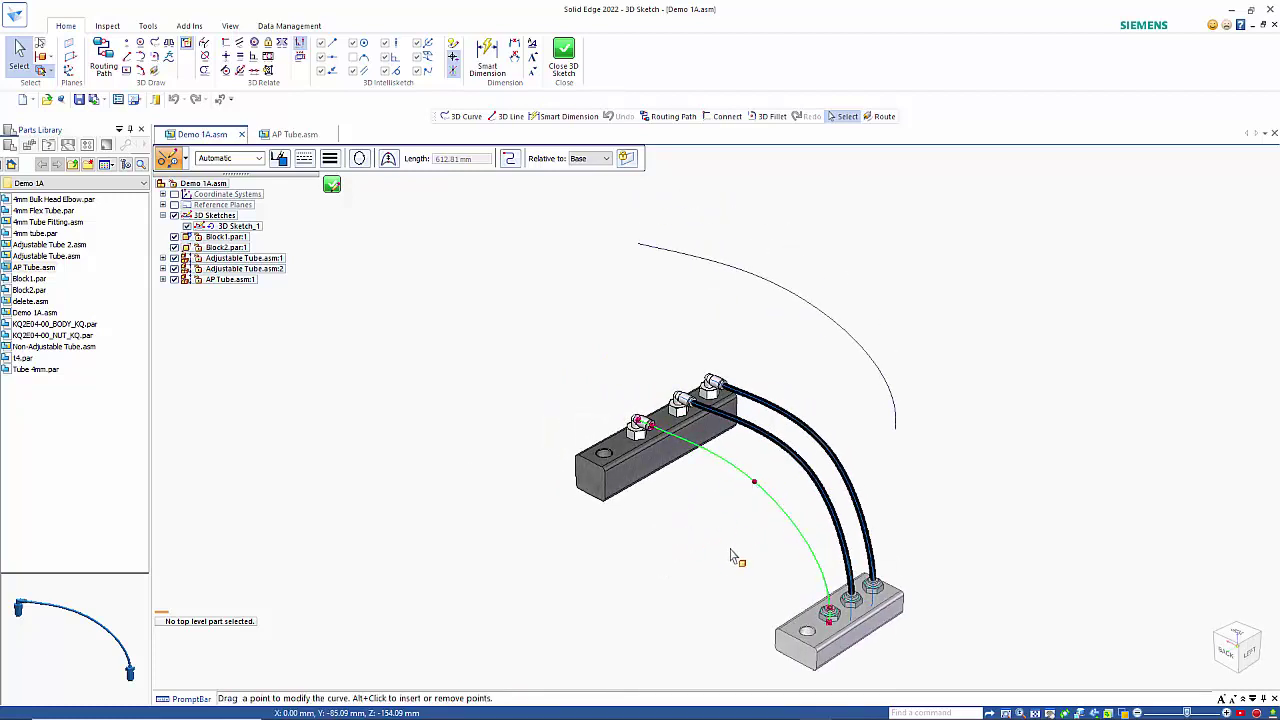
{"action": "middle_click_drag", "start_coordinate": [734, 554], "coordinate": [689, 520]}
{"action": "left_click", "coordinate": [332, 186]}
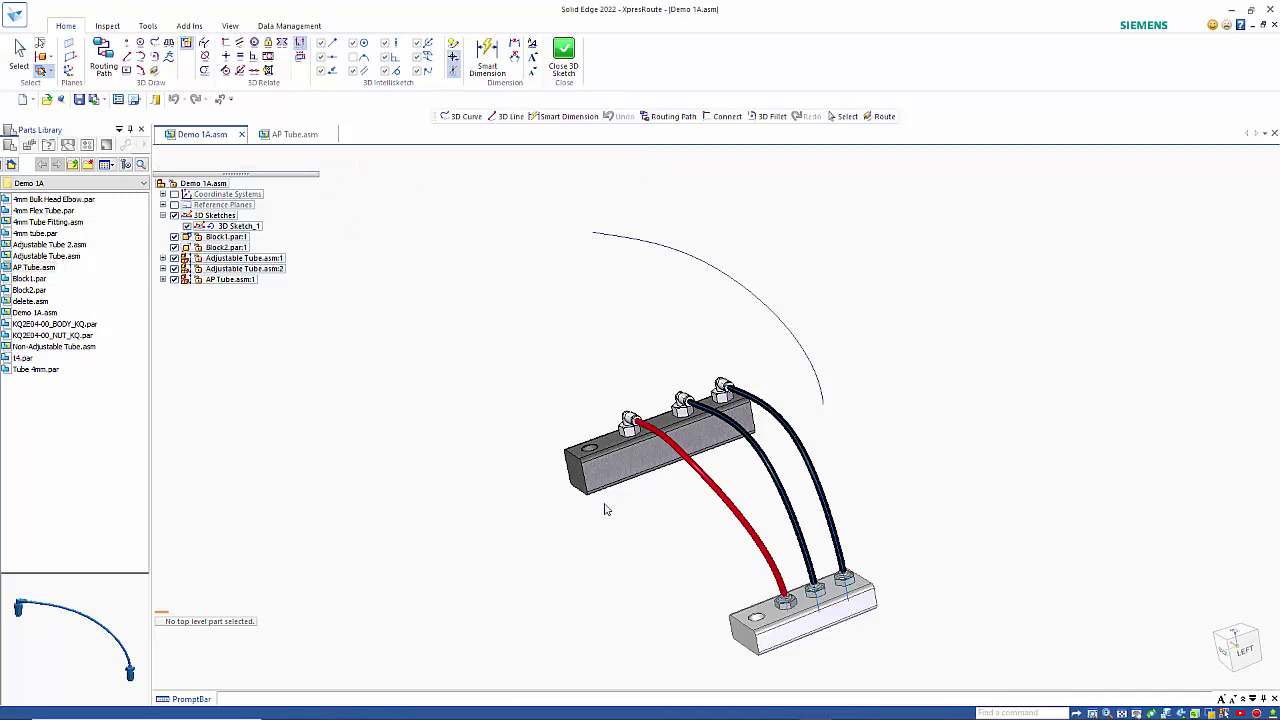
Expand AP Tube.asm in the assembly tree and hide the 3D sketch inside it.
{"action": "mouse_move", "coordinate": [604, 510]}
{"action": "middle_mouse_down"}
{"action": "mouse_move", "coordinate": [680, 558]}
{"action": "mouse_move", "coordinate": [706, 509]}
{"action": "mouse_move", "coordinate": [639, 504]}
{"action": "mouse_move", "coordinate": [640, 531]}
{"action": "mouse_move", "coordinate": [669, 531]}
{"action": "mouse_move", "coordinate": [683, 511]}
{"action": "middle_mouse_up"}
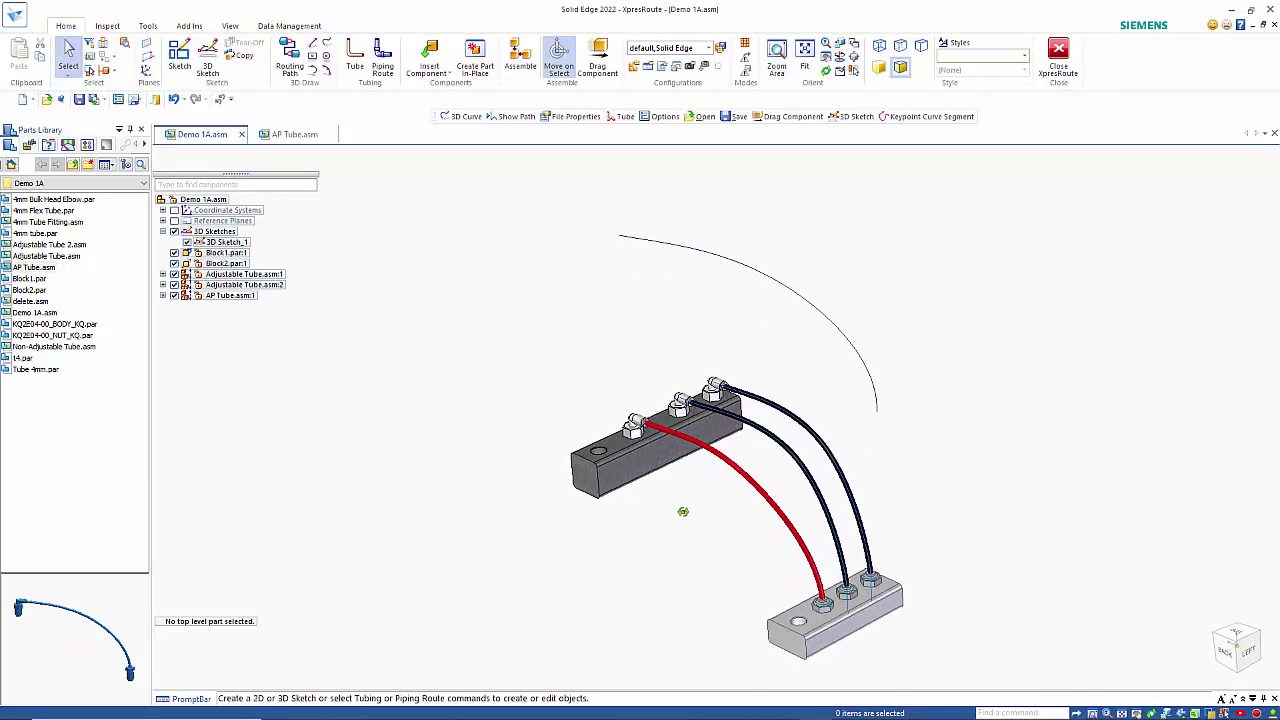
{"action": "left_click", "coordinate": [163, 296]}
{"action": "left_click", "coordinate": [199, 338]}
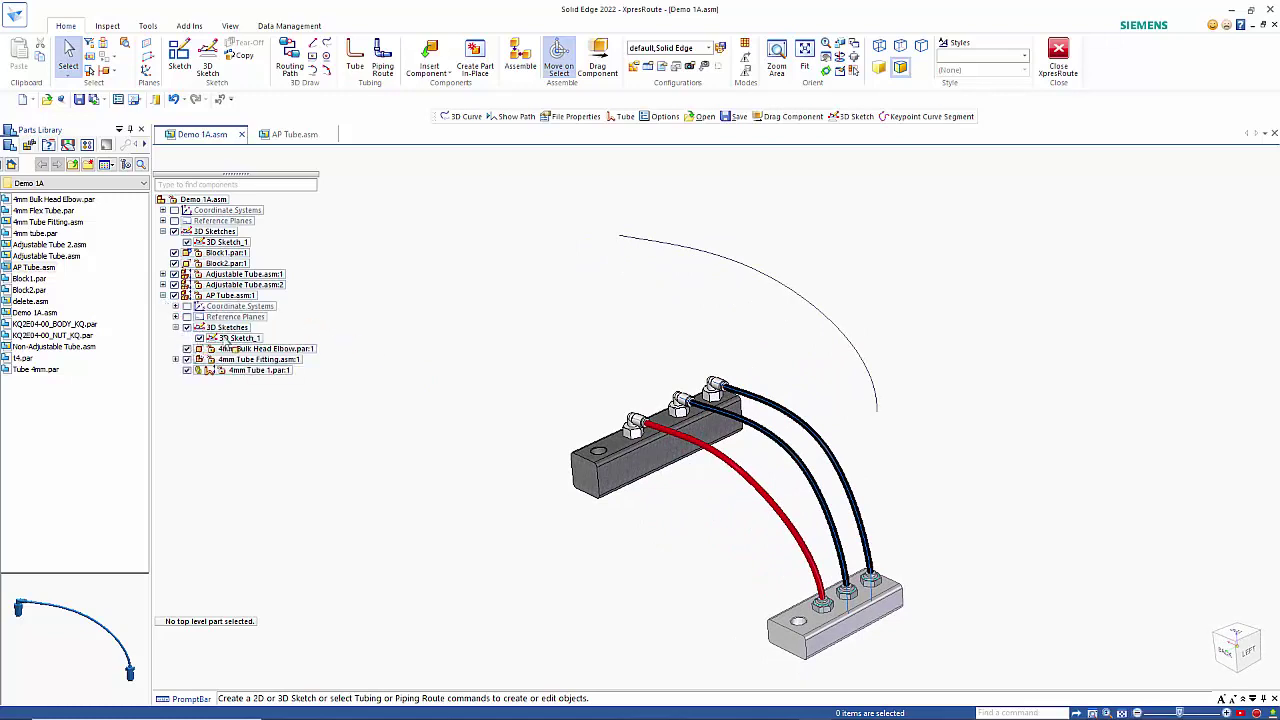
{"action": "left_click", "coordinate": [200, 339]}
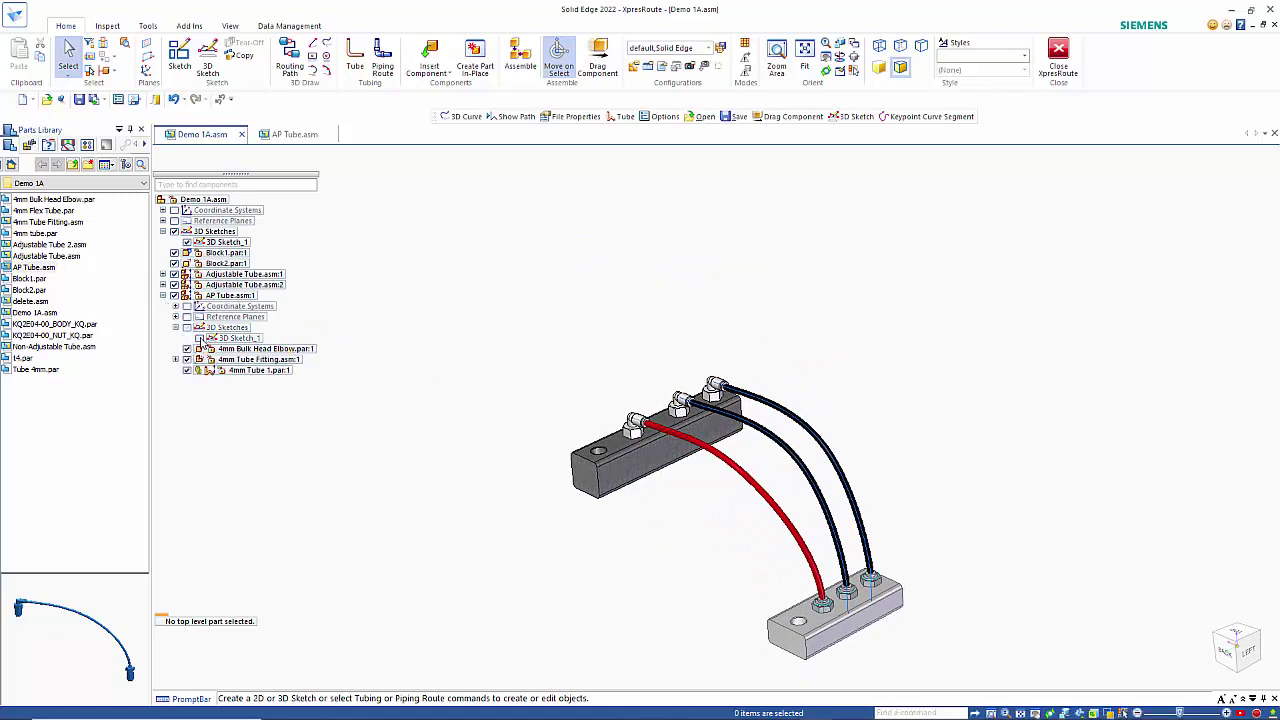